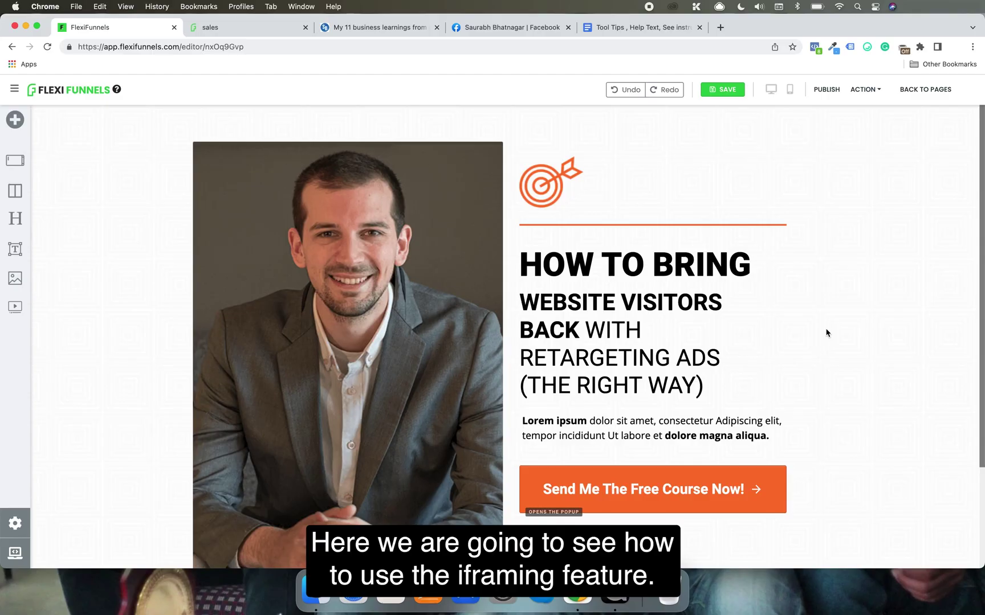
Add a new empty section below the hero with a one-column row.
scroll(873, 419, down, 5)
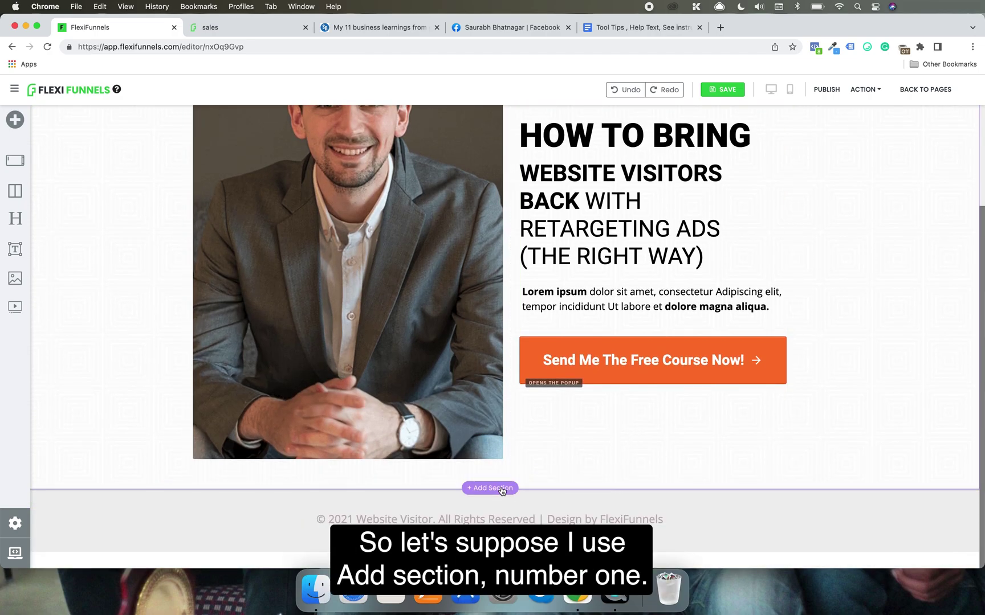
click(489, 486)
click(84, 228)
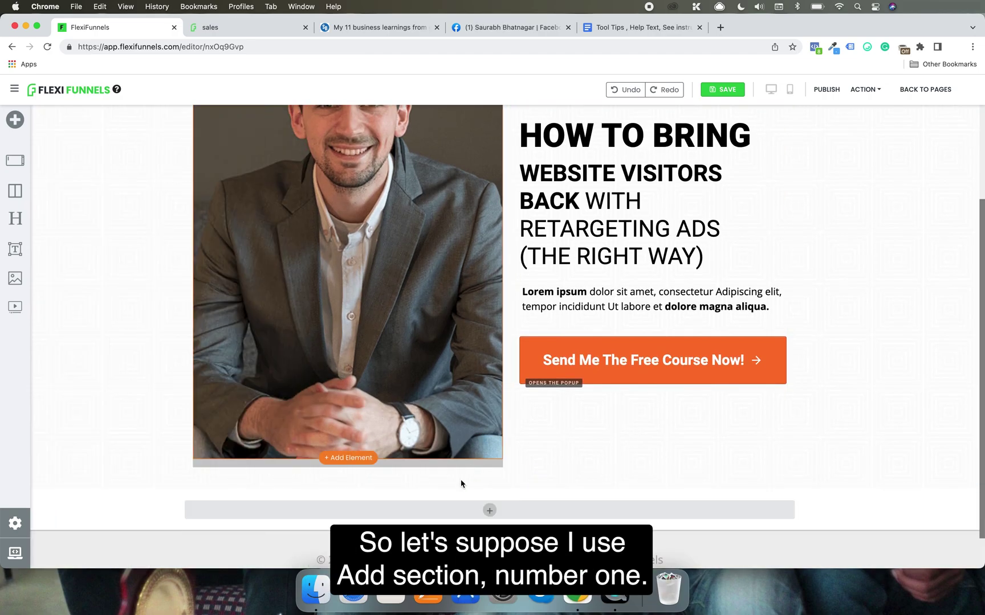
click(489, 508)
click(62, 225)
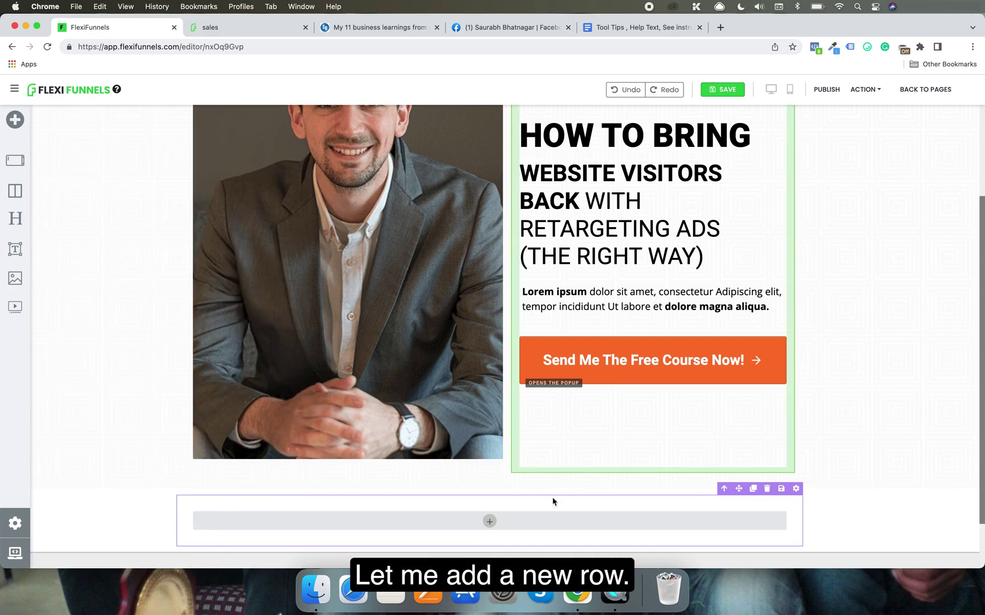
Insert an empty Iframe element from Components into the new row.
click(484, 522)
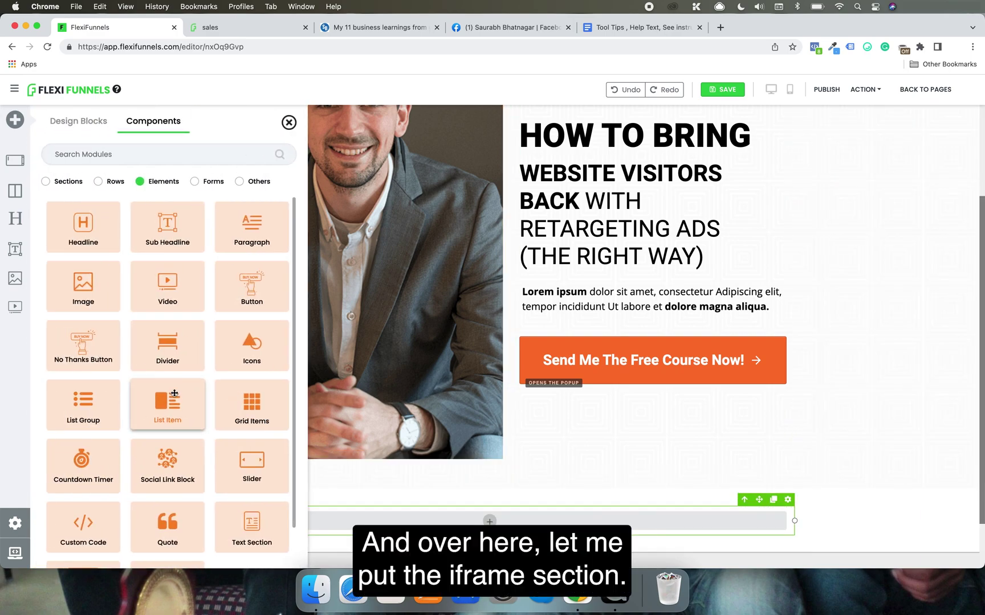
scroll(174, 393, down, 3)
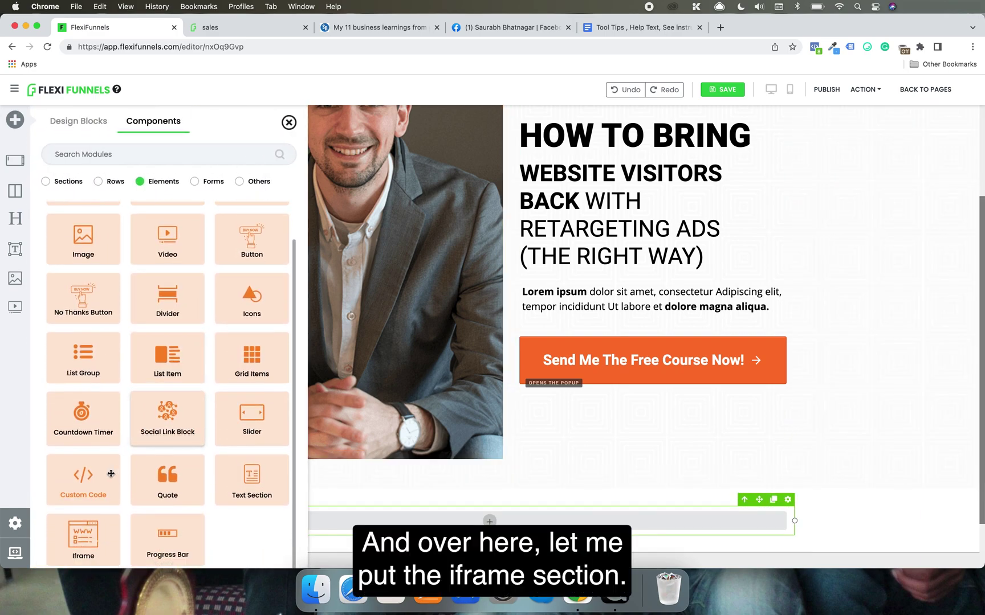
click(83, 539)
scroll(512, 393, down, 5)
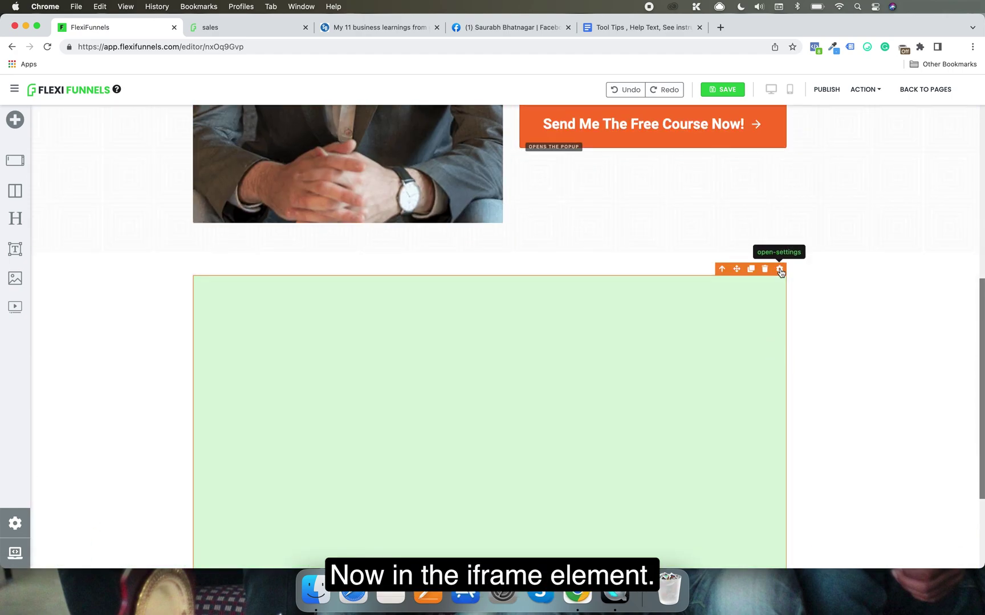
Open the iframe's height and source settings, then copy the My 11 business learnings post URL.
click(780, 270)
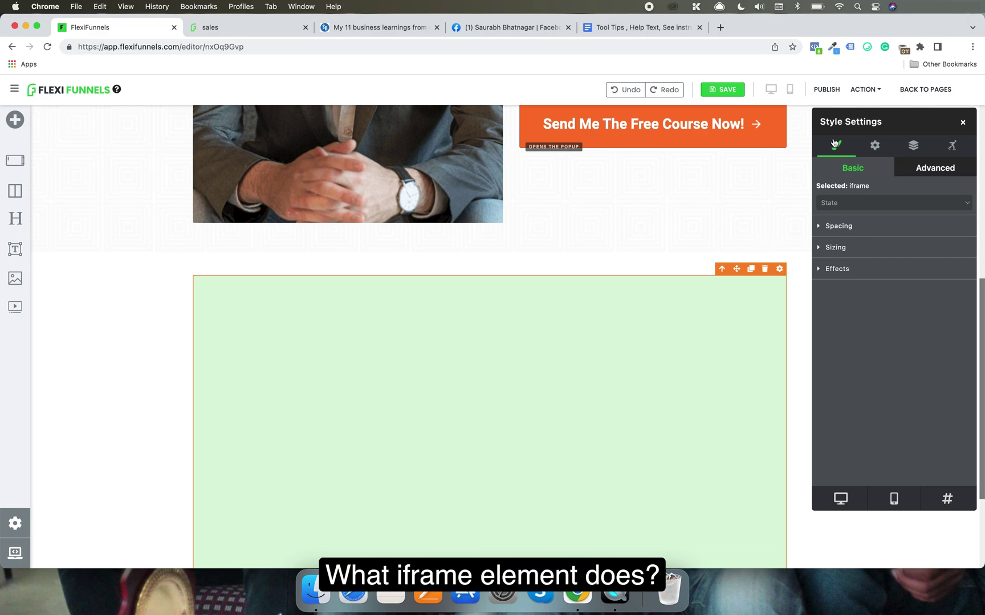
click(868, 150)
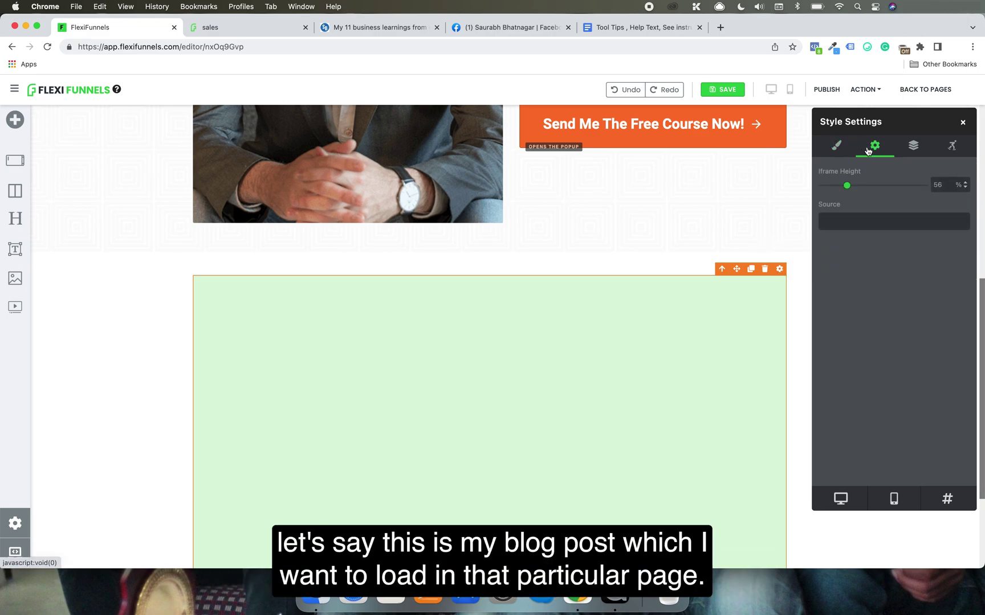
click(391, 28)
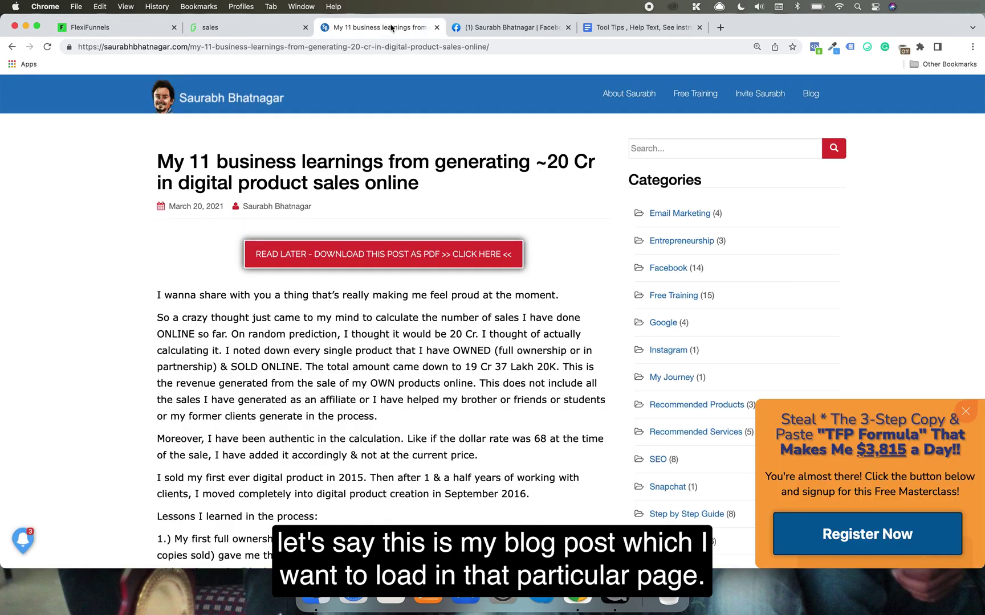
scroll(269, 177, down, 20)
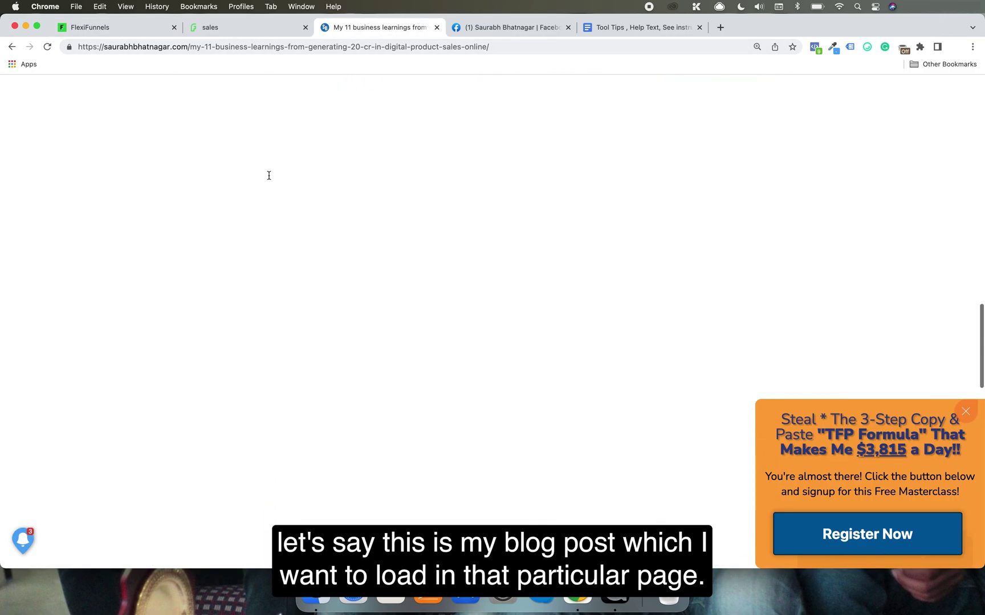
scroll(268, 178, down, 5)
scroll(268, 178, up, 20)
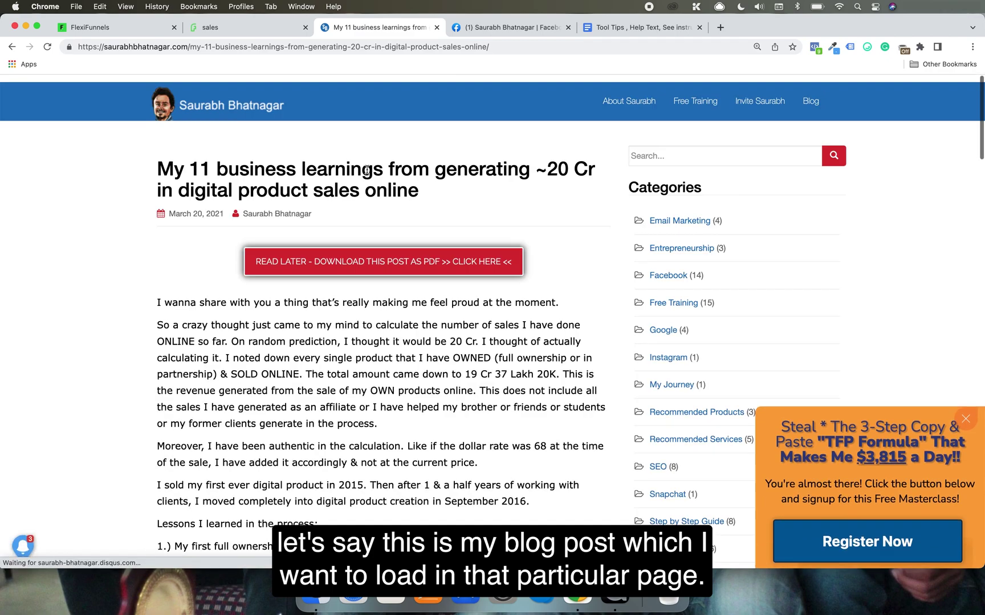
click(385, 52)
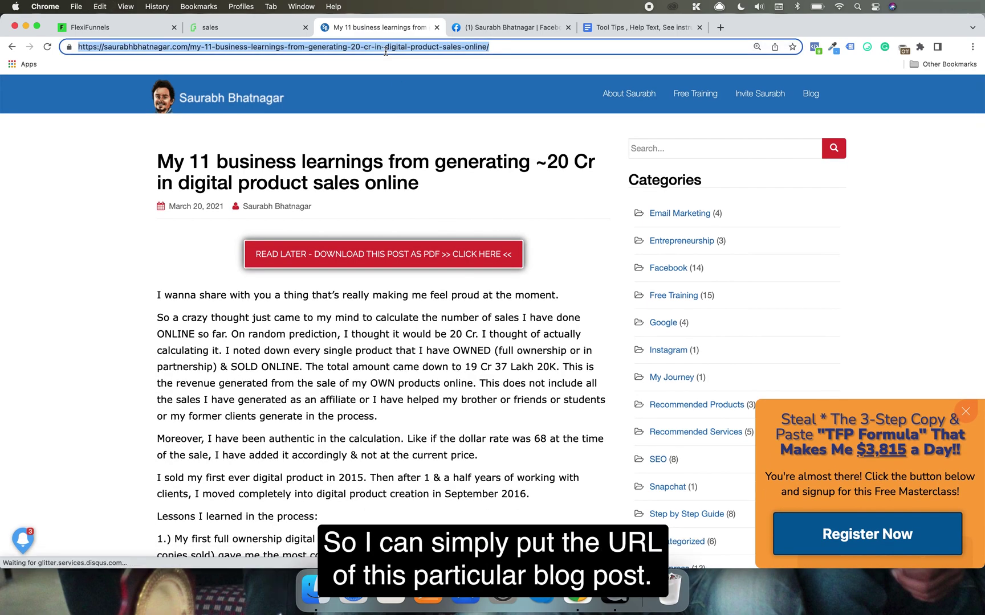
click(148, 27)
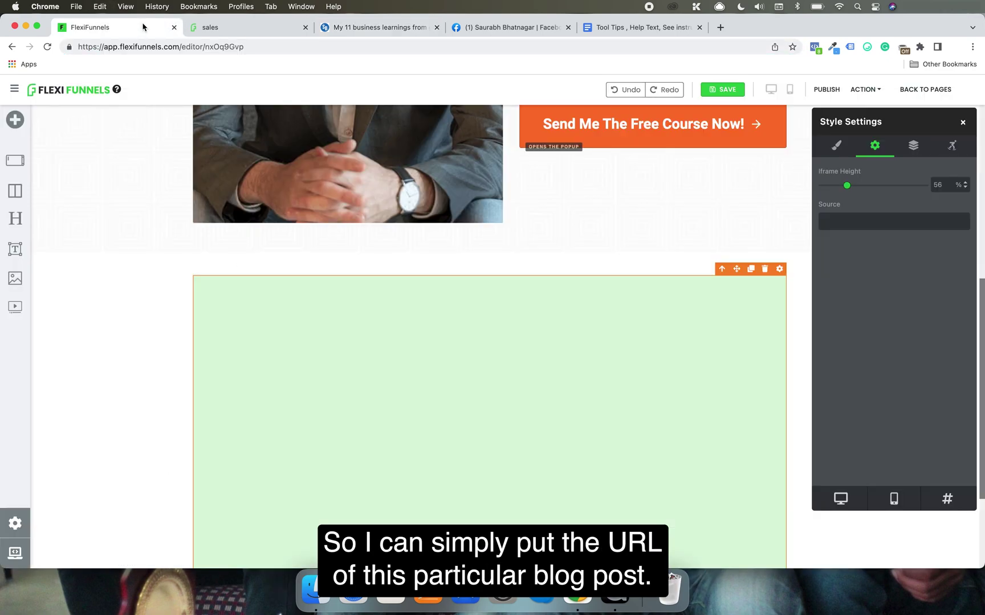
Paste the blog post URL into the iframe Source field so it loads the post.
click(305, 27)
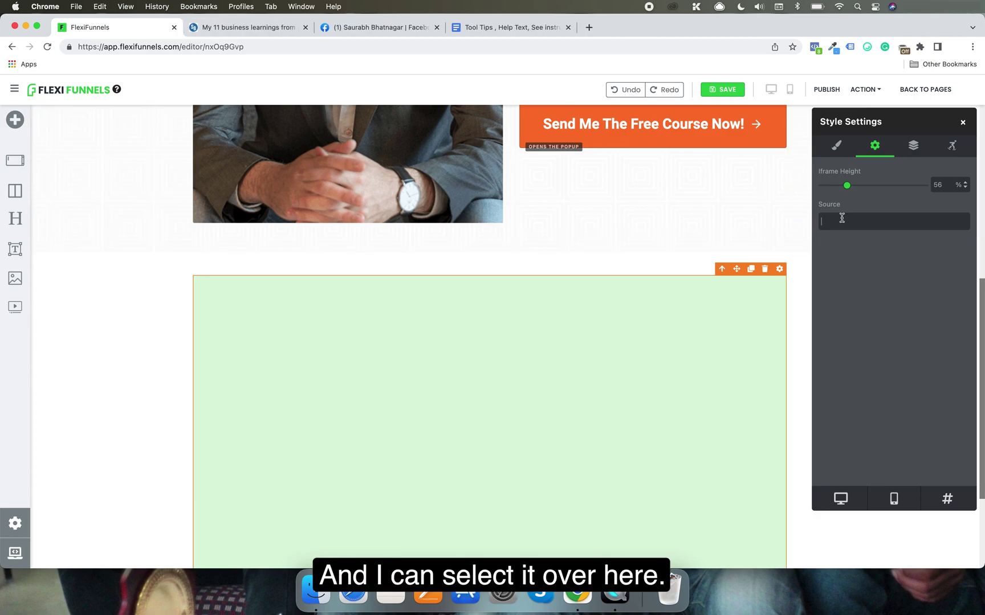
key(super+v)
click(919, 297)
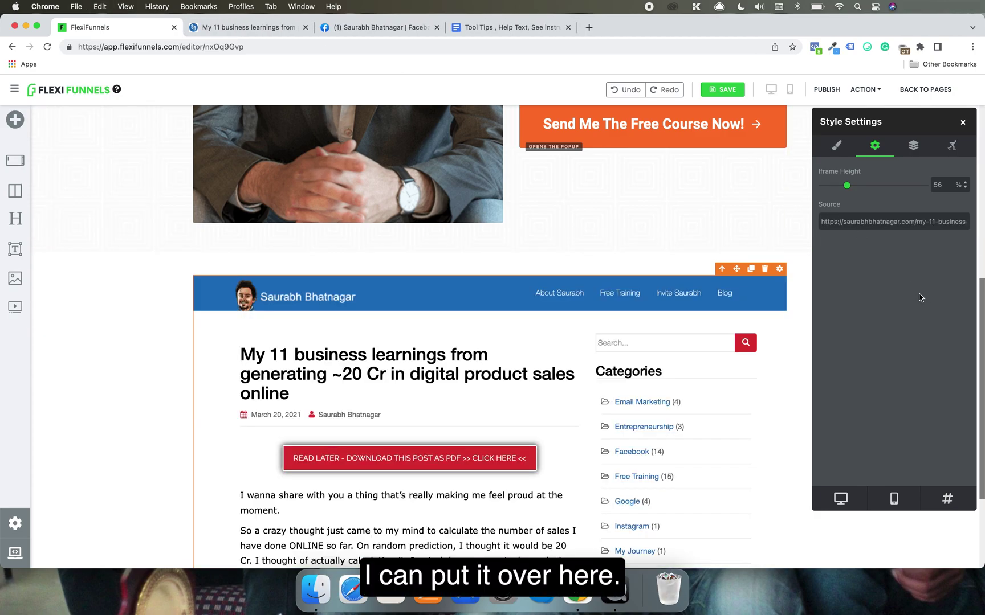
Compare the embed against the original blog post, then publish the sales page.
click(251, 28)
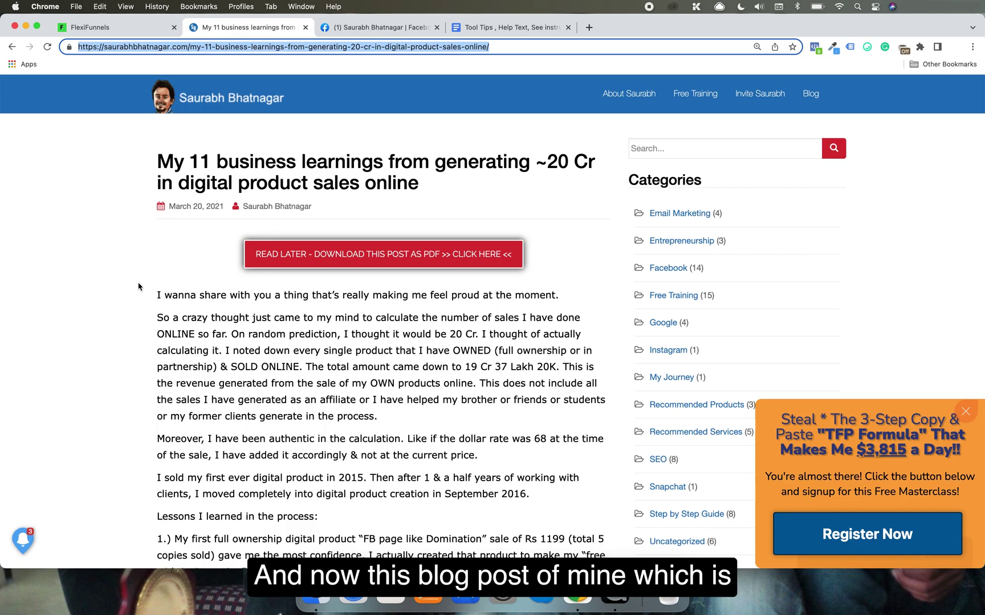
scroll(131, 302, down, 15)
scroll(116, 296, up, 10)
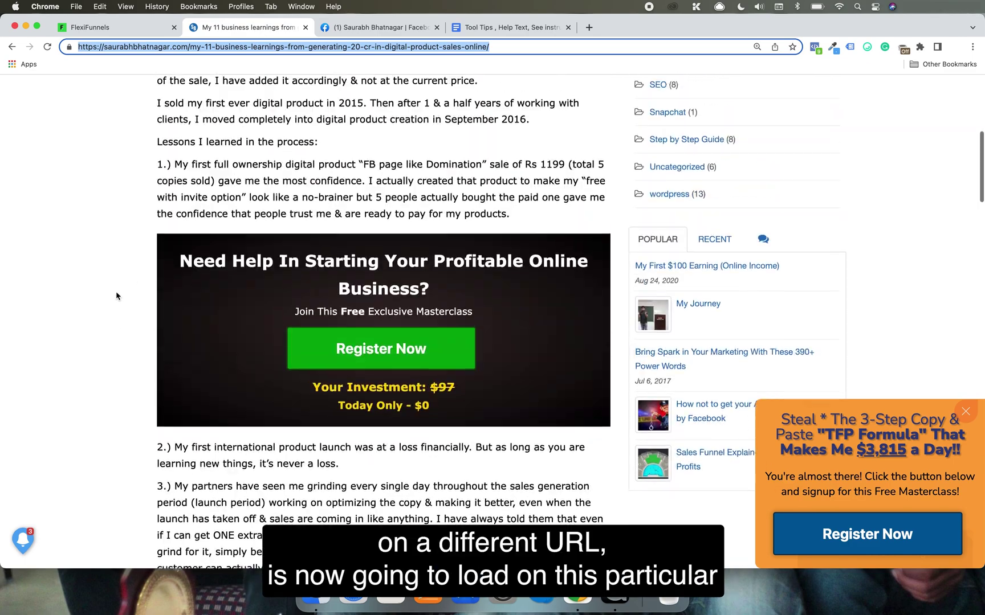
click(121, 27)
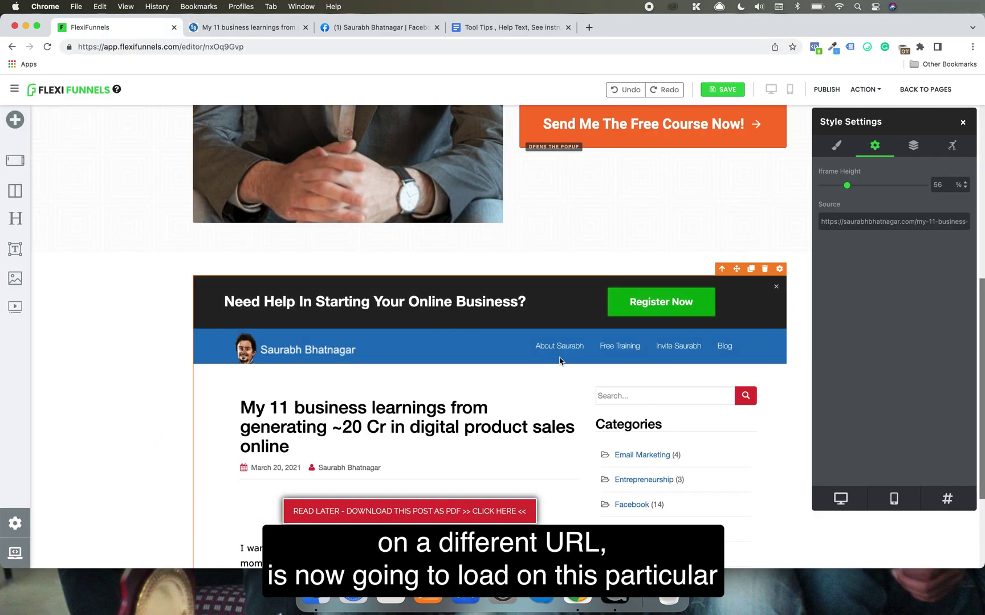
click(827, 90)
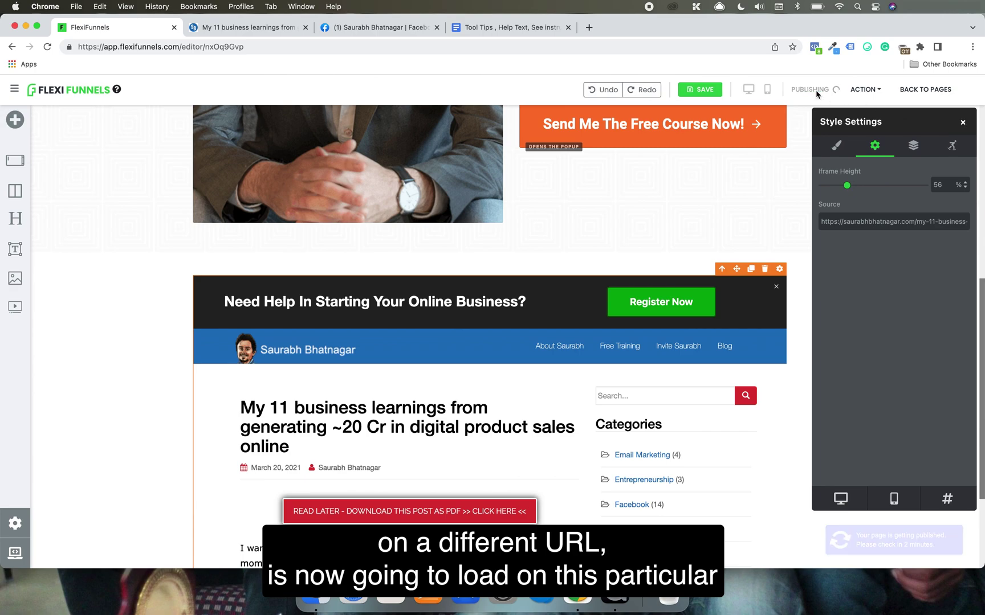
Let publishing finish while rechecking the blog post, then bring up the ACTION options.
scroll(99, 294, down, 3)
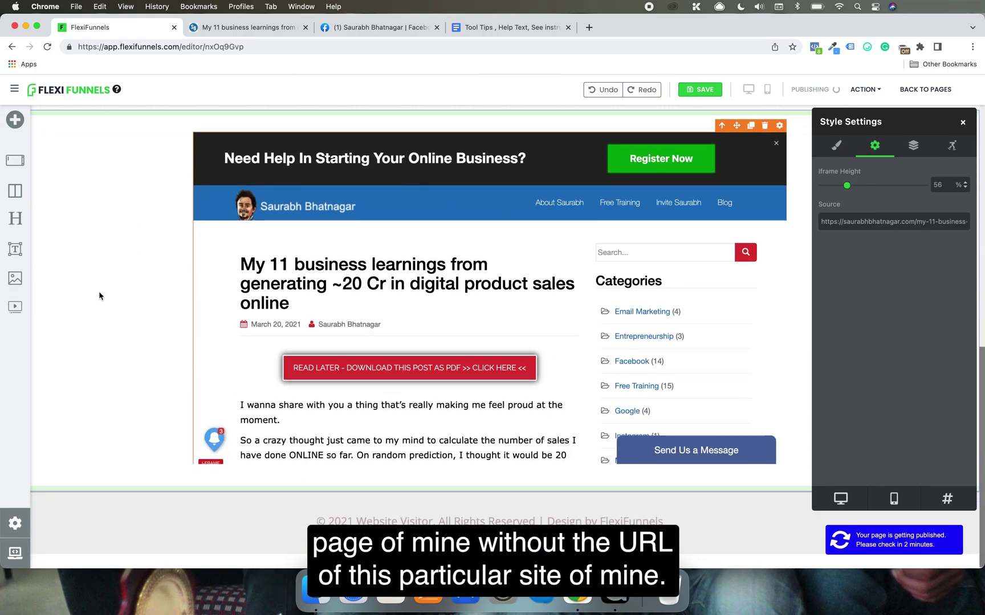
click(262, 27)
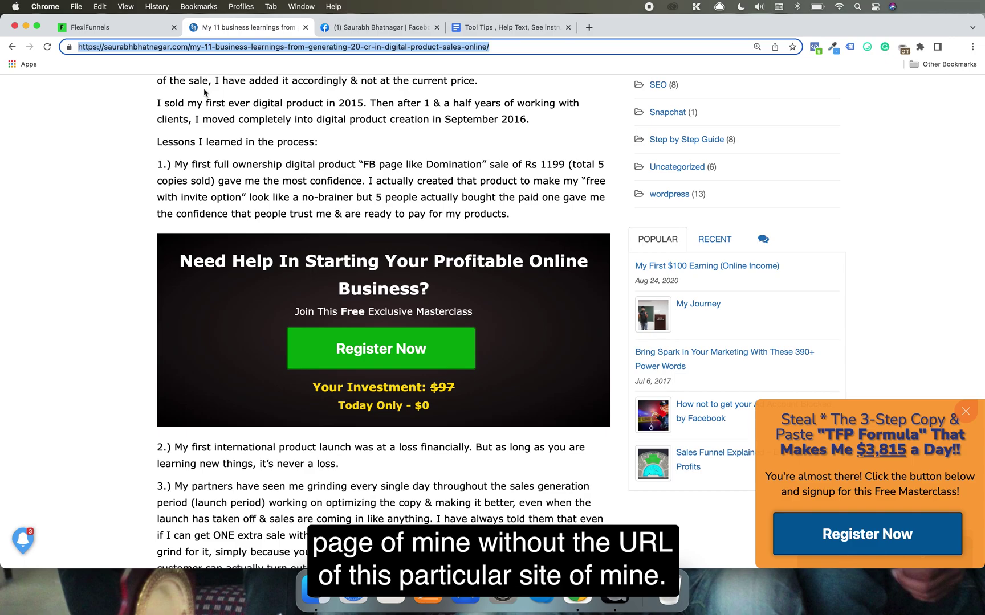
scroll(204, 92, up, 6)
click(171, 47)
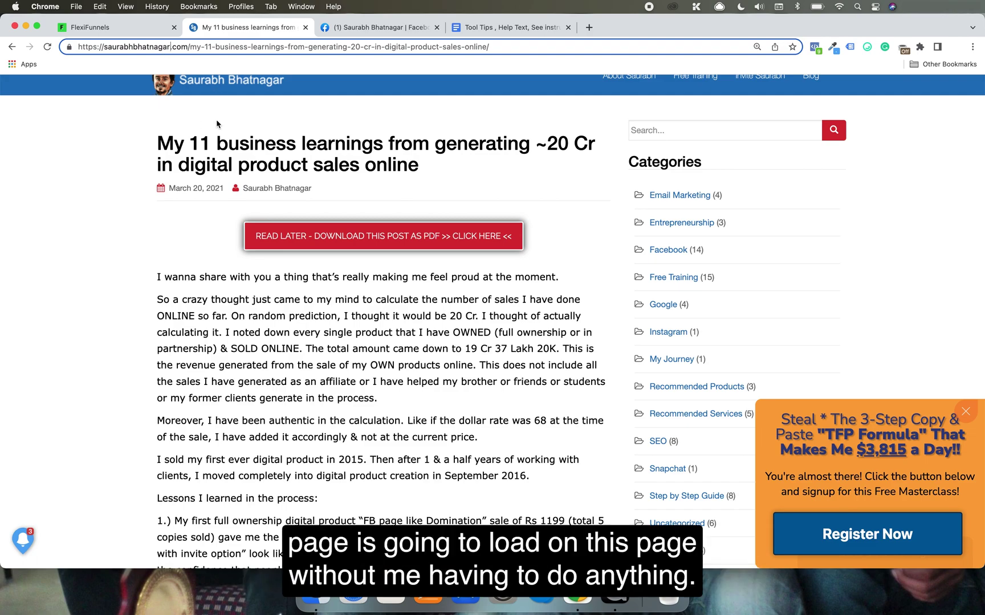
click(126, 26)
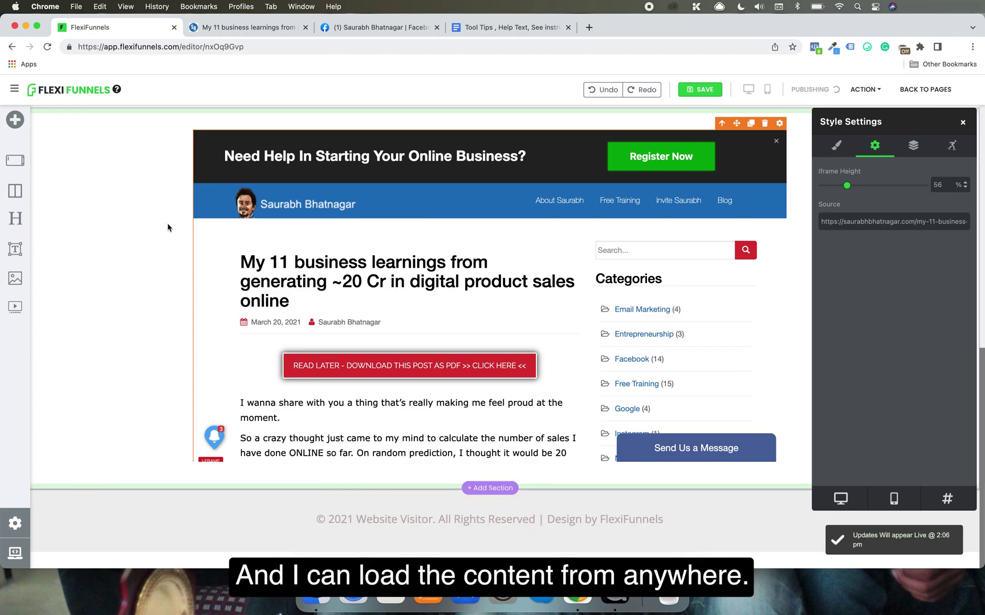
click(864, 89)
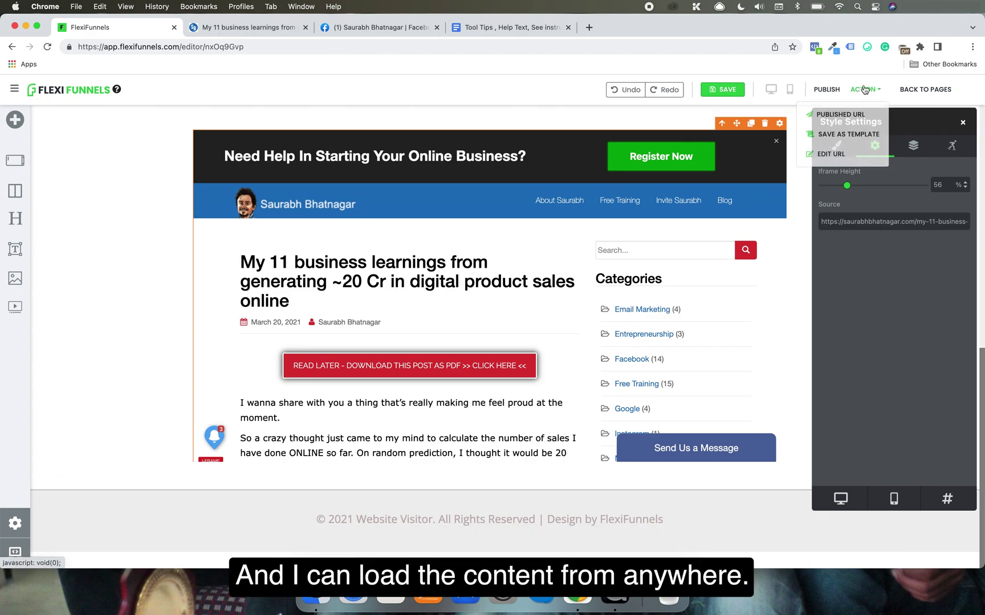
Browse the live page's embedded blog post and close its orange Register Now popup.
click(842, 115)
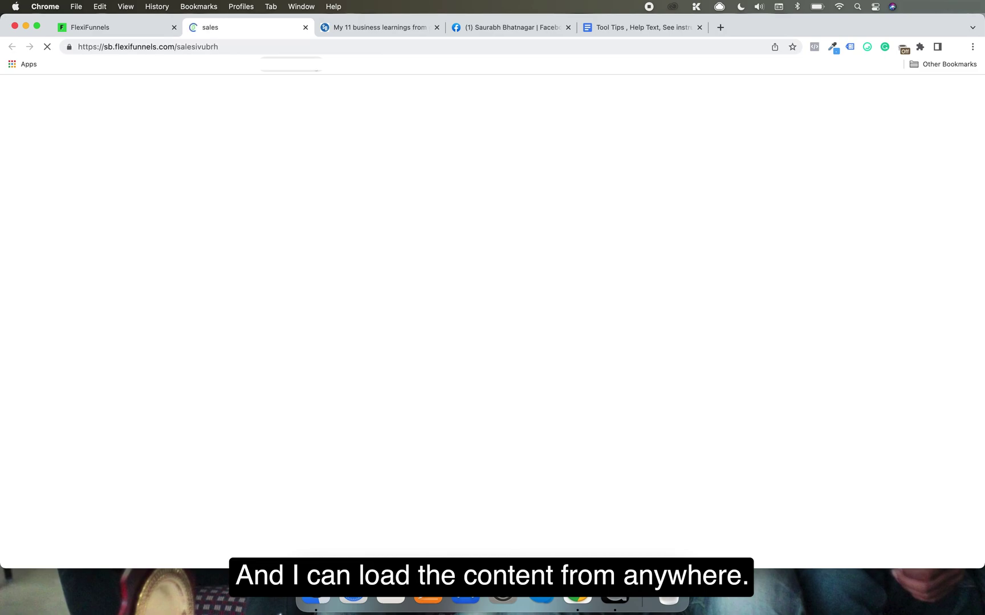
scroll(160, 338, down, 10)
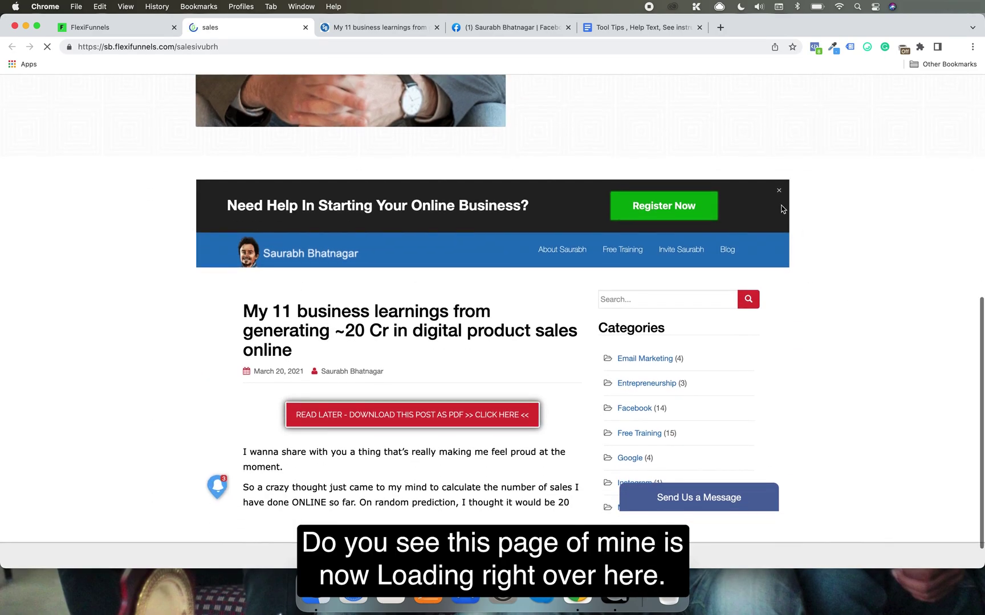
scroll(550, 371, down, 5)
scroll(550, 371, down, 15)
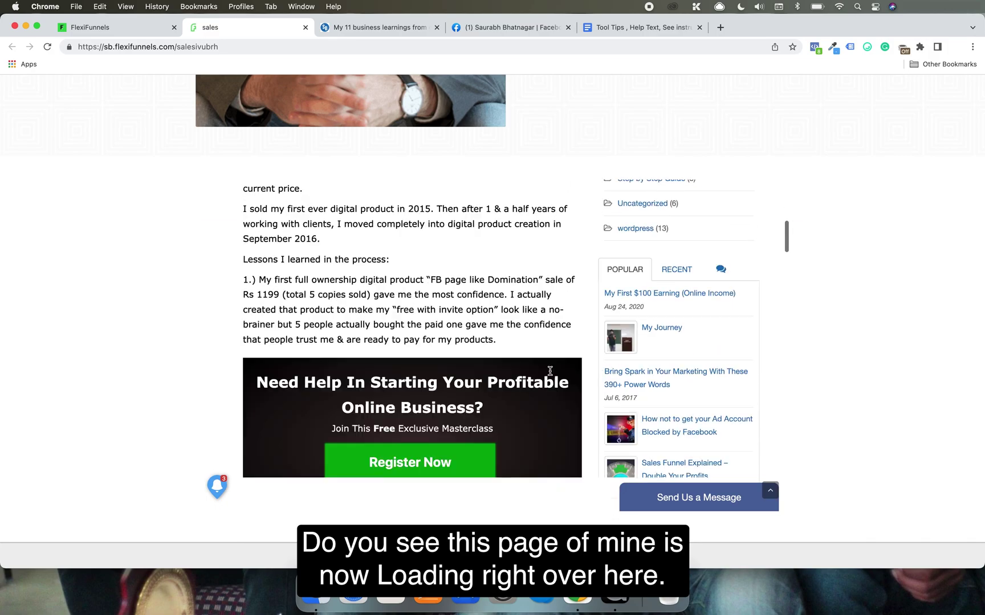
scroll(550, 371, down, 3)
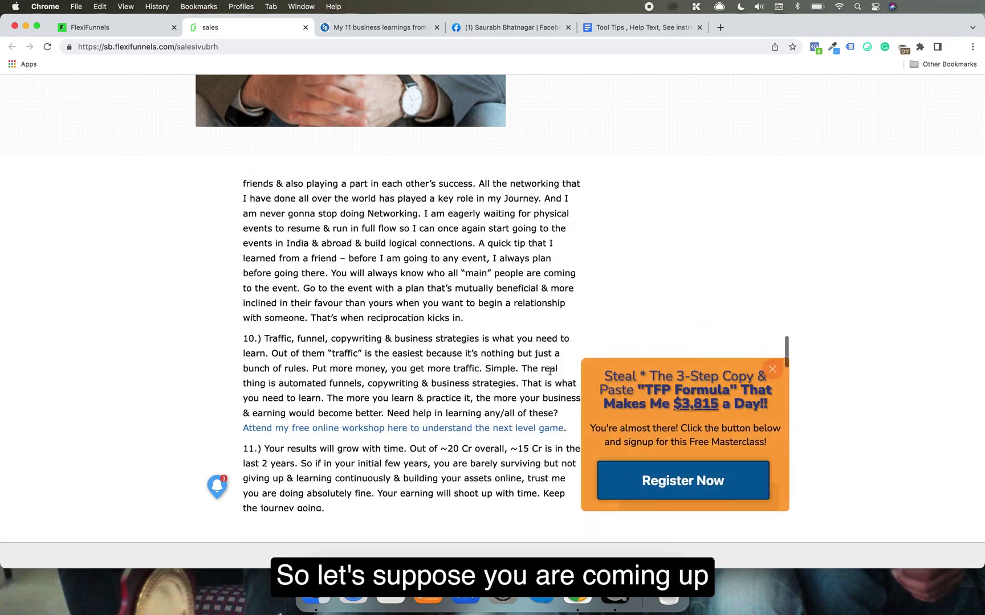
click(779, 370)
scroll(480, 395, down, 15)
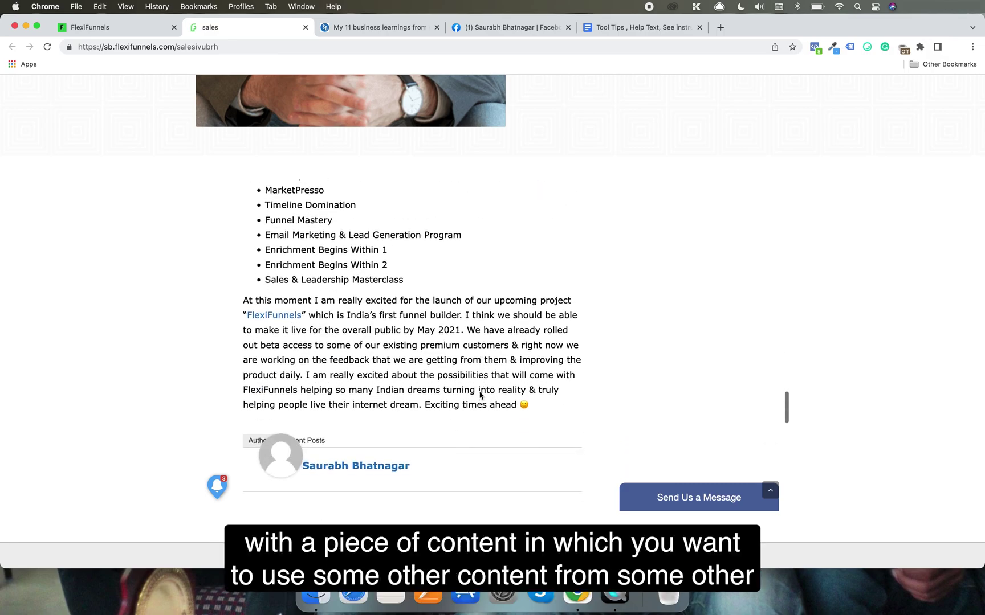
scroll(480, 395, down, 10)
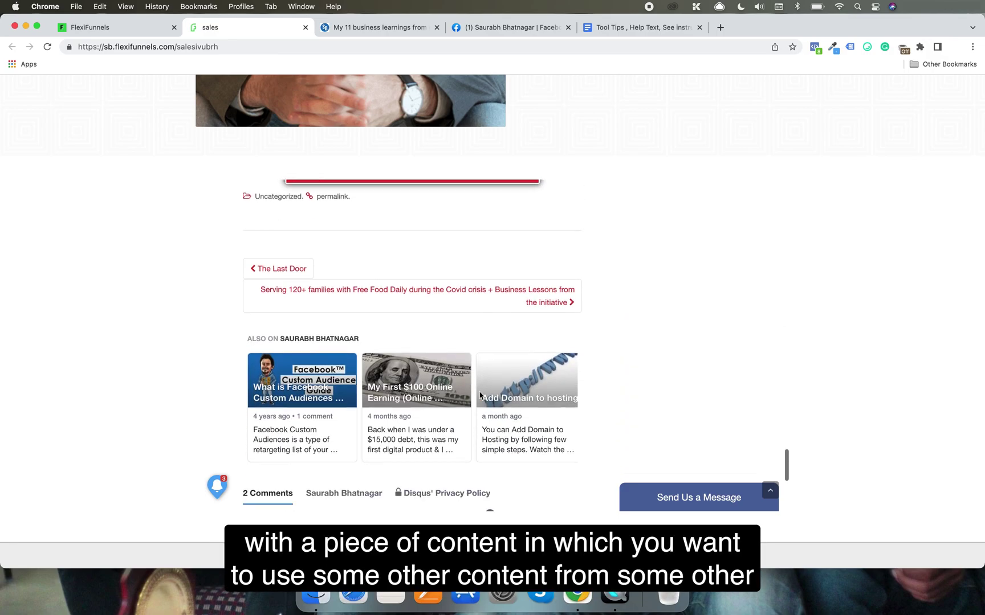
scroll(615, 398, up, 20)
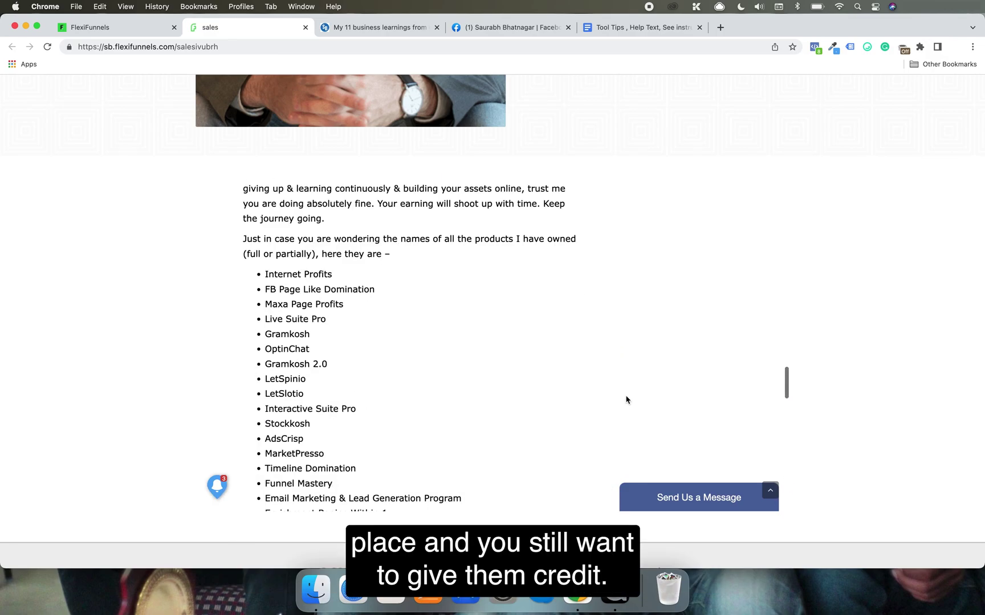
scroll(626, 399, up, 6)
scroll(877, 349, down, 7)
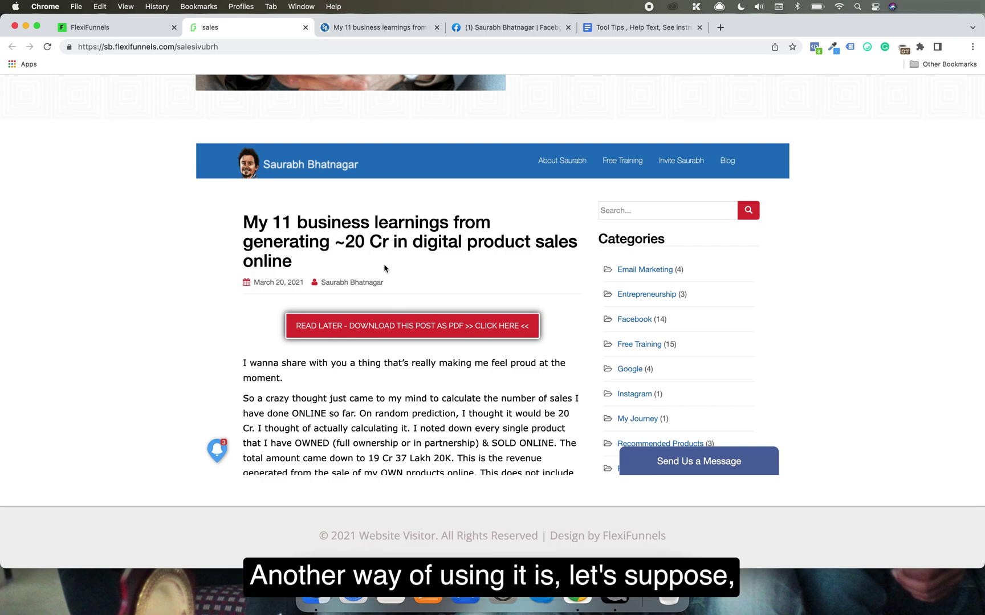
Go to jvzoo.com in a new tab and open Affiliates > Find Products.
click(721, 27)
text(jv)
key(Return)
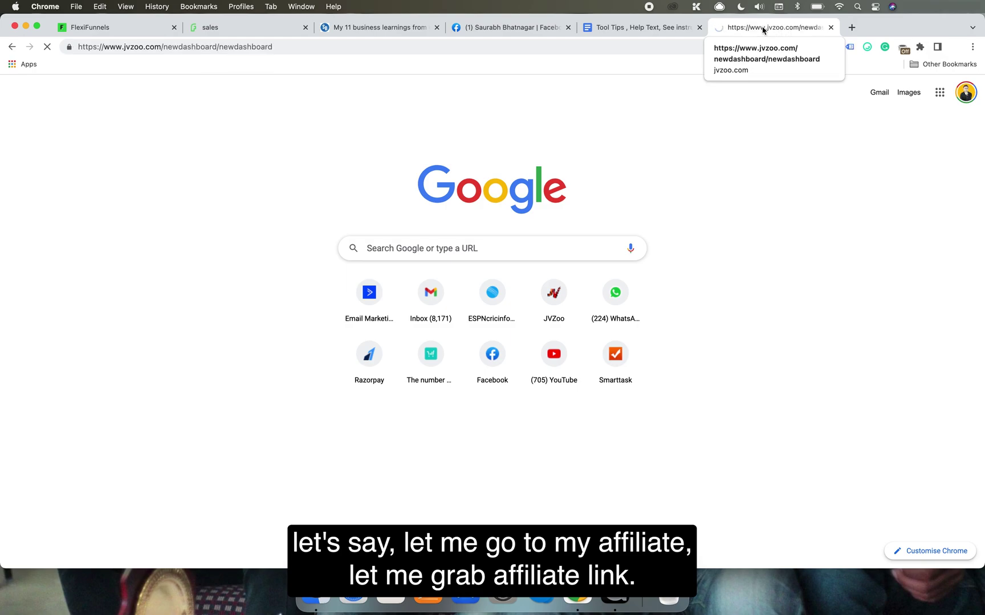
click(93, 170)
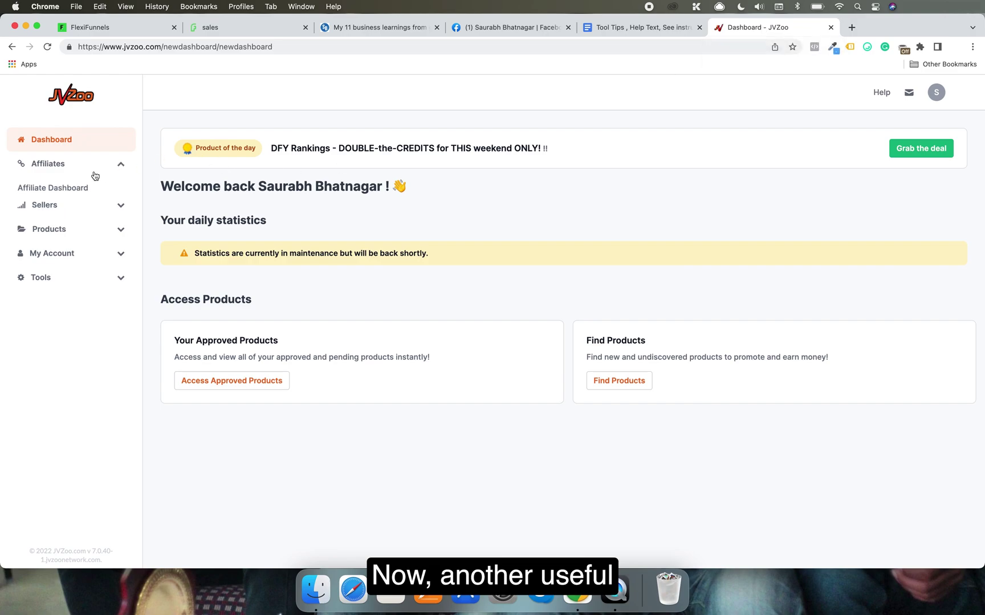
click(53, 272)
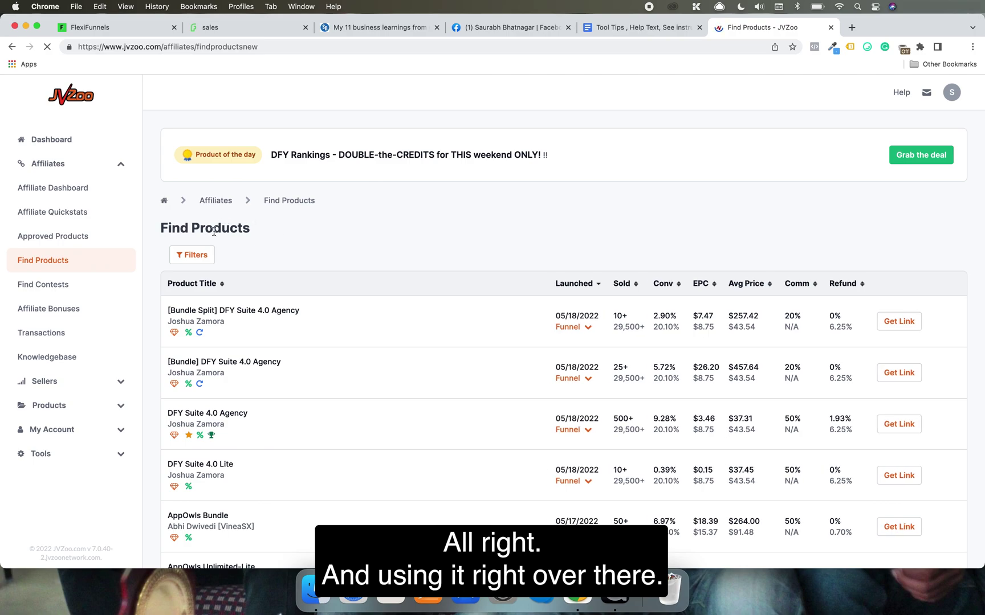
Search products for marketpresso and select the MarketPresso 3.0 Elite affiliate link.
click(192, 255)
click(206, 296)
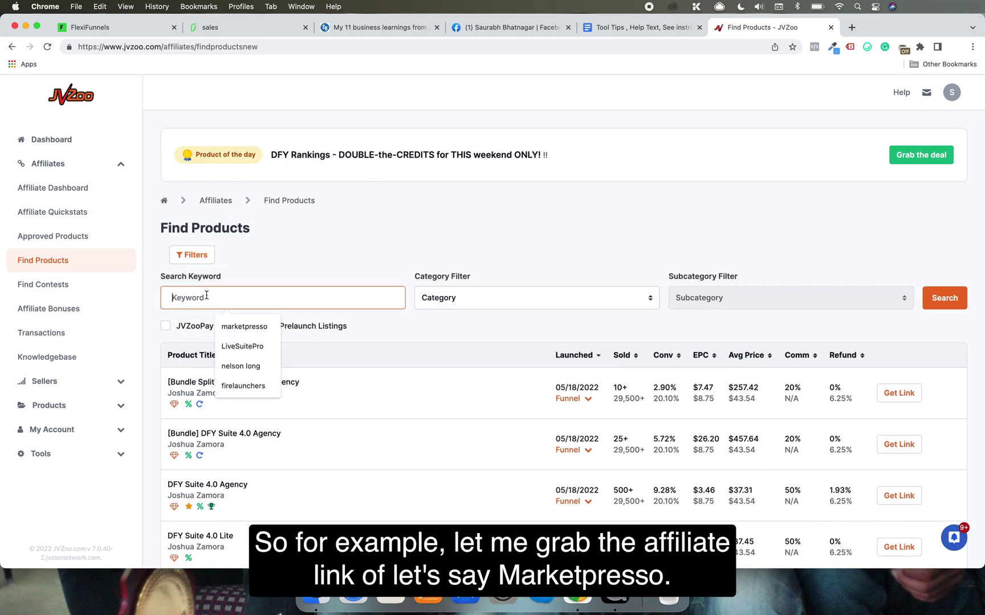
click(244, 325)
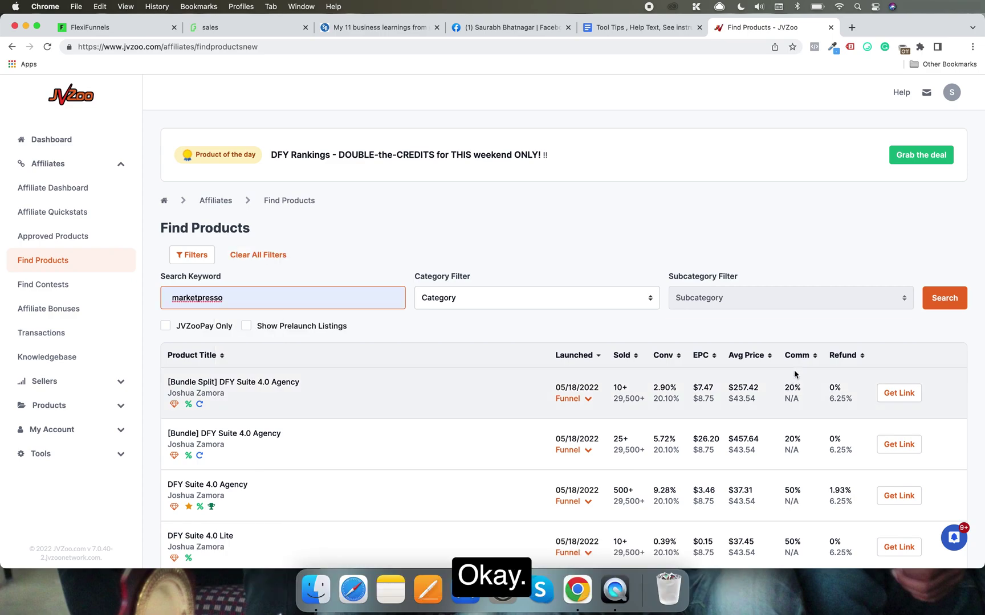
click(946, 299)
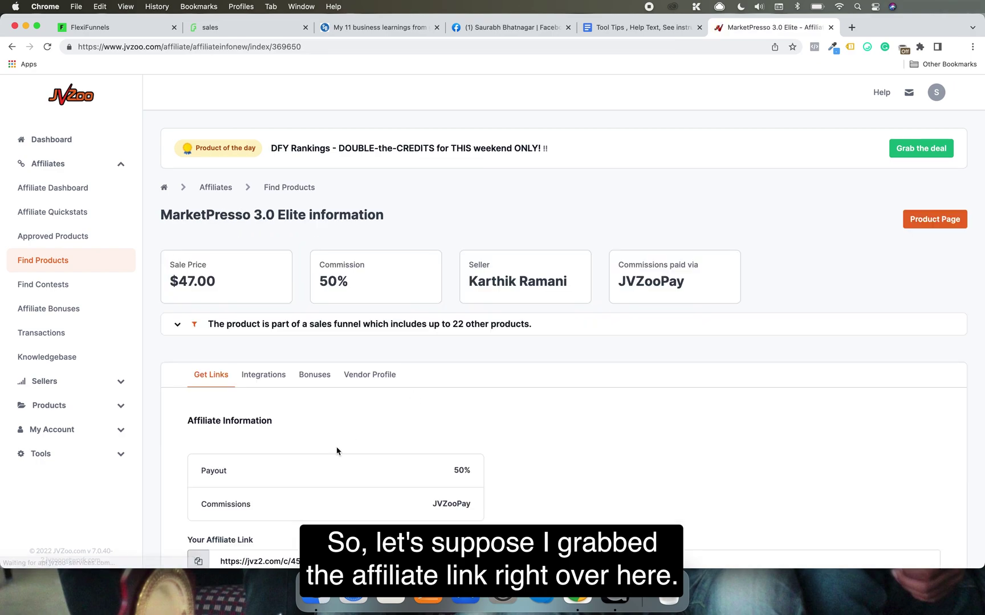
click(238, 559)
key(super+c)
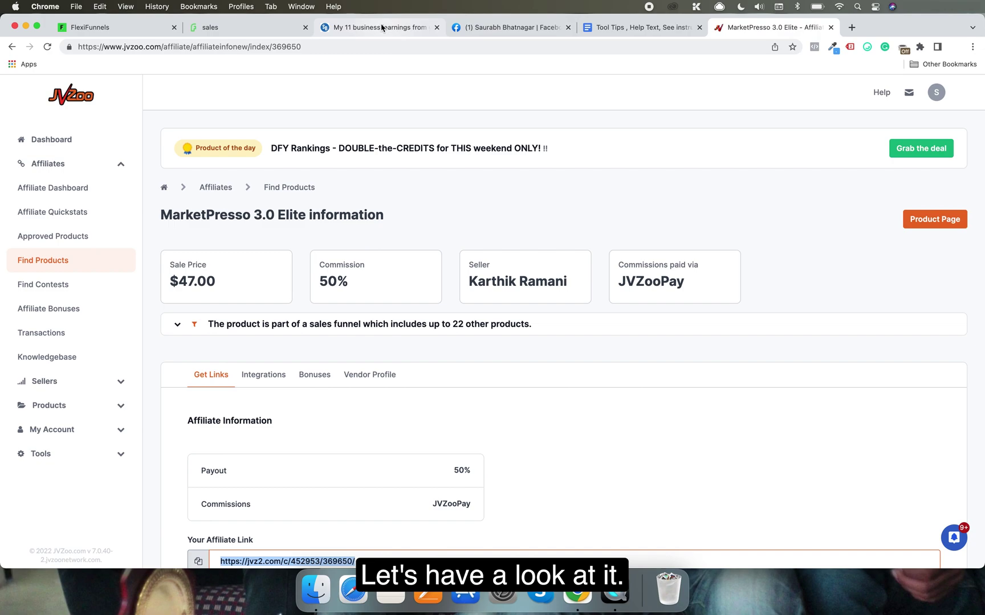
click(528, 29)
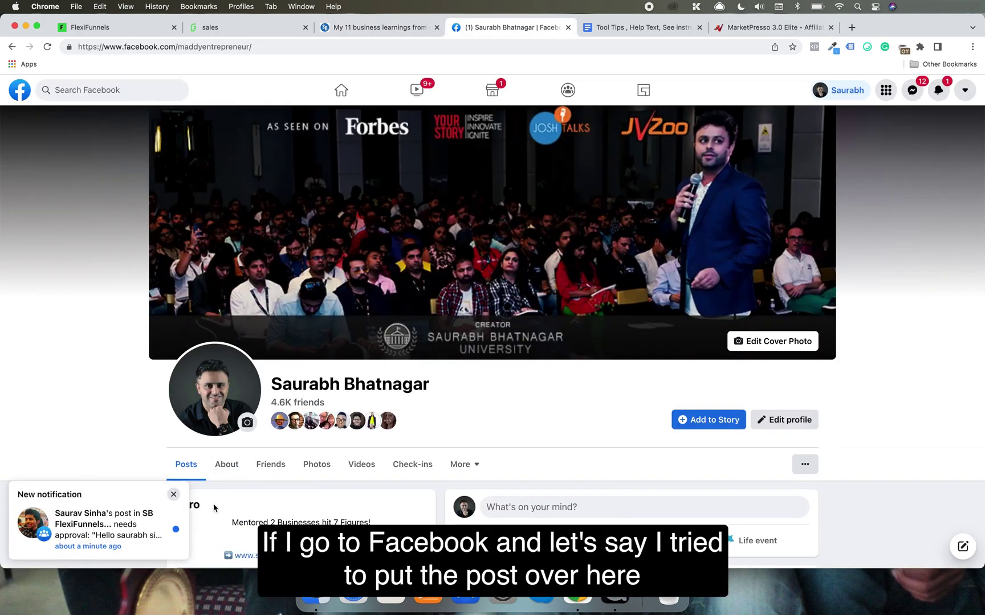
click(173, 495)
click(495, 499)
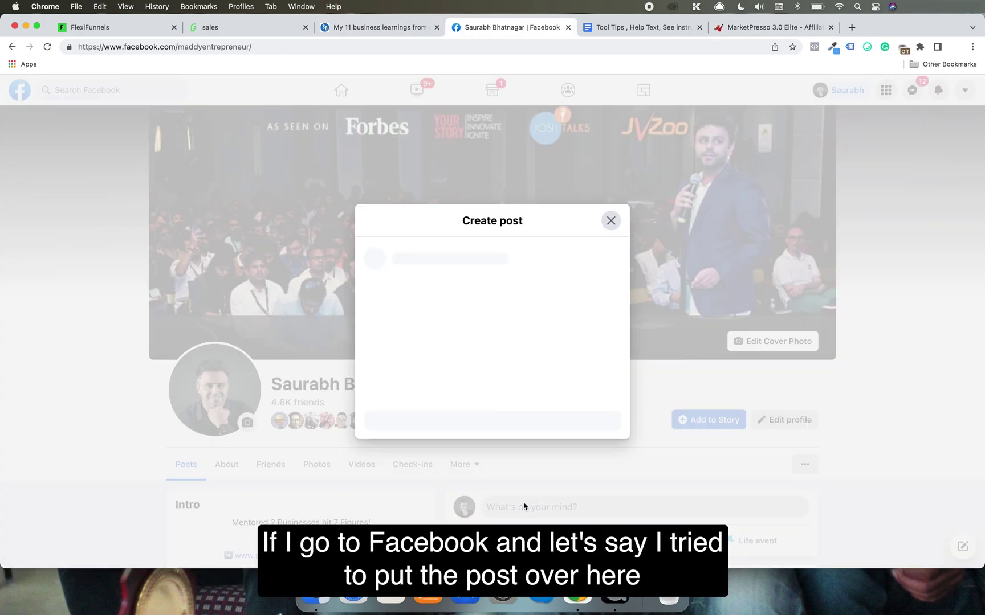
key(super+v)
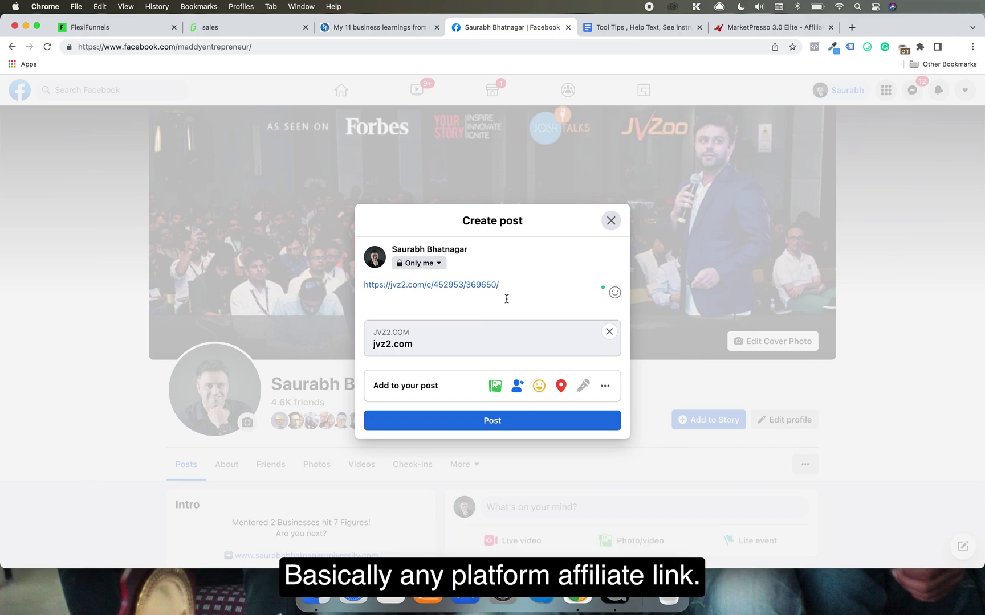
click(499, 422)
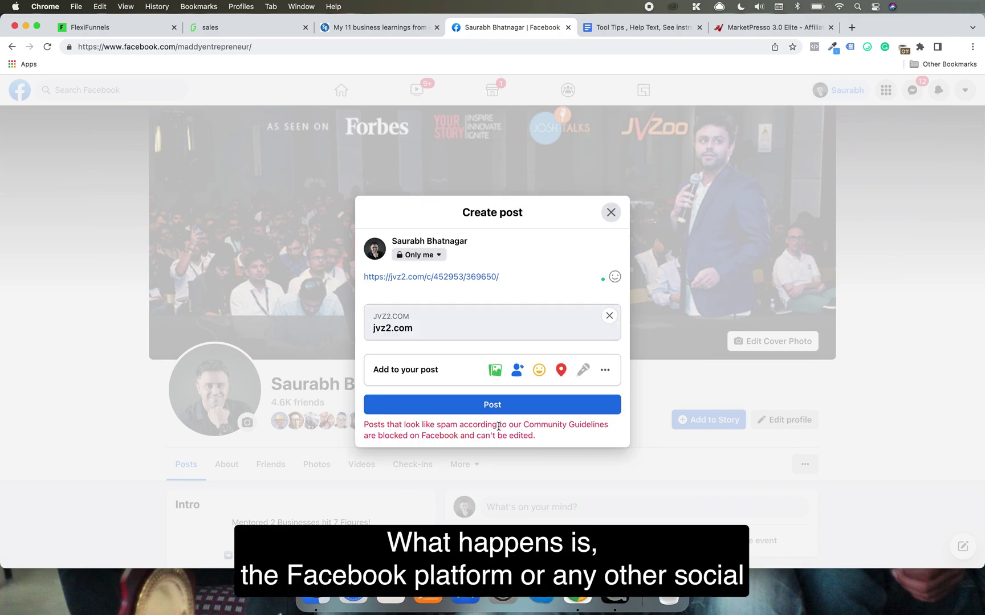
mouse_move(455, 439)
mouse_down()
mouse_move(446, 420)
mouse_move(469, 437)
mouse_move(454, 424)
mouse_up()
click(468, 437)
click(607, 224)
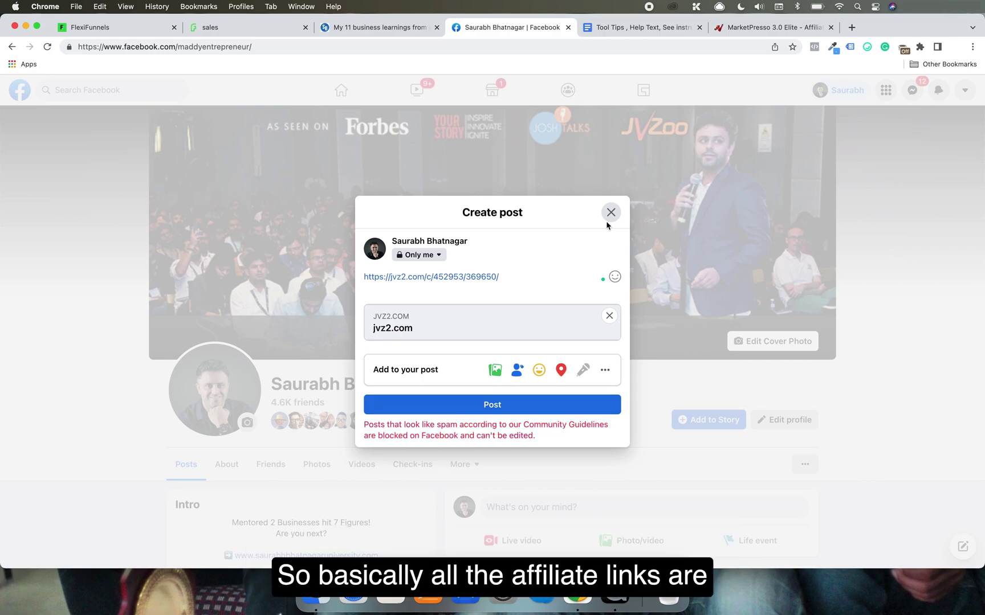
click(610, 213)
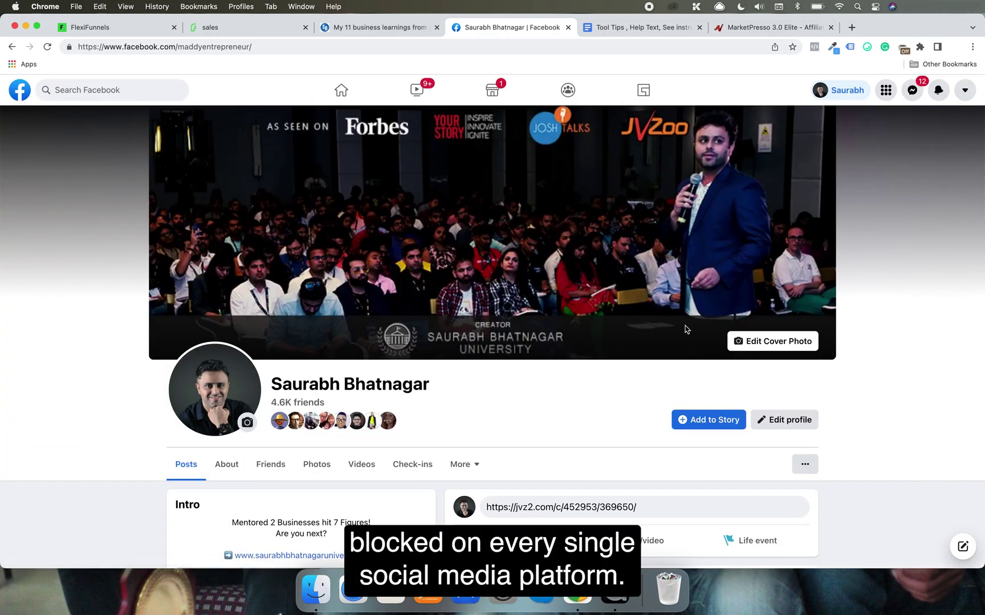
click(638, 511)
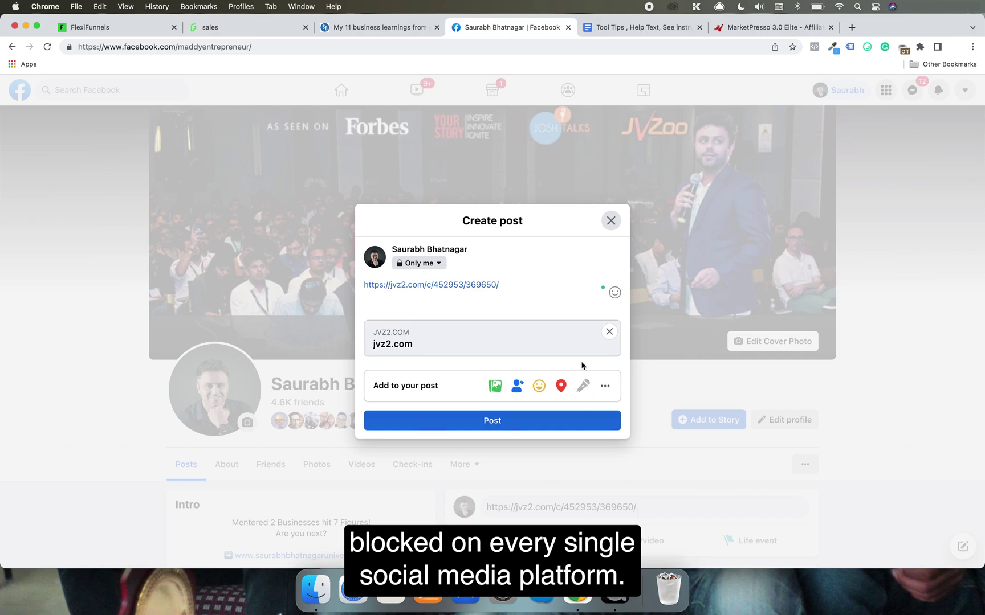
click(611, 221)
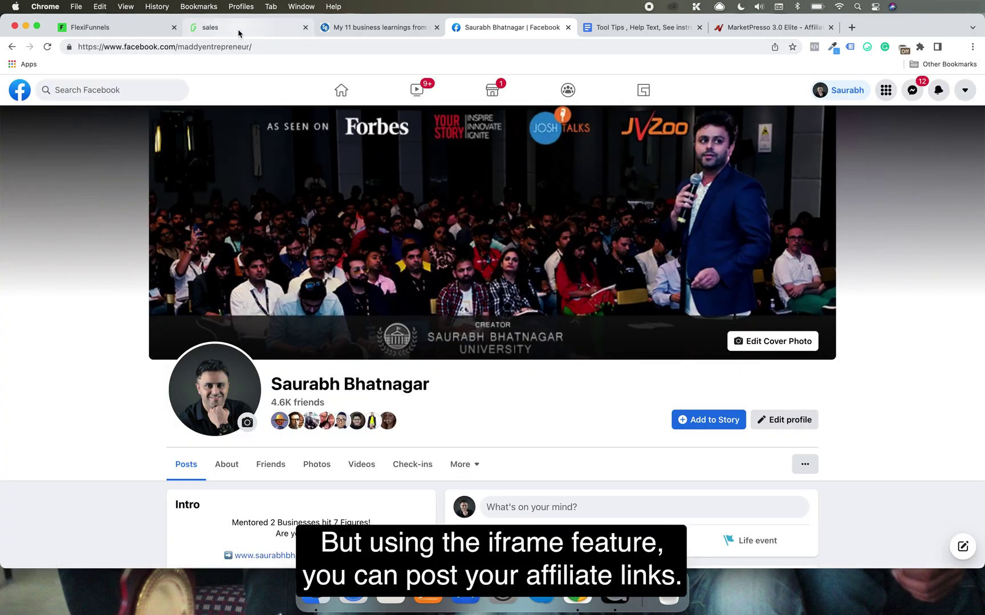
Replace the iframe Source with the JVZoo jvz2 affiliate link to show the MarketPresso page.
click(119, 22)
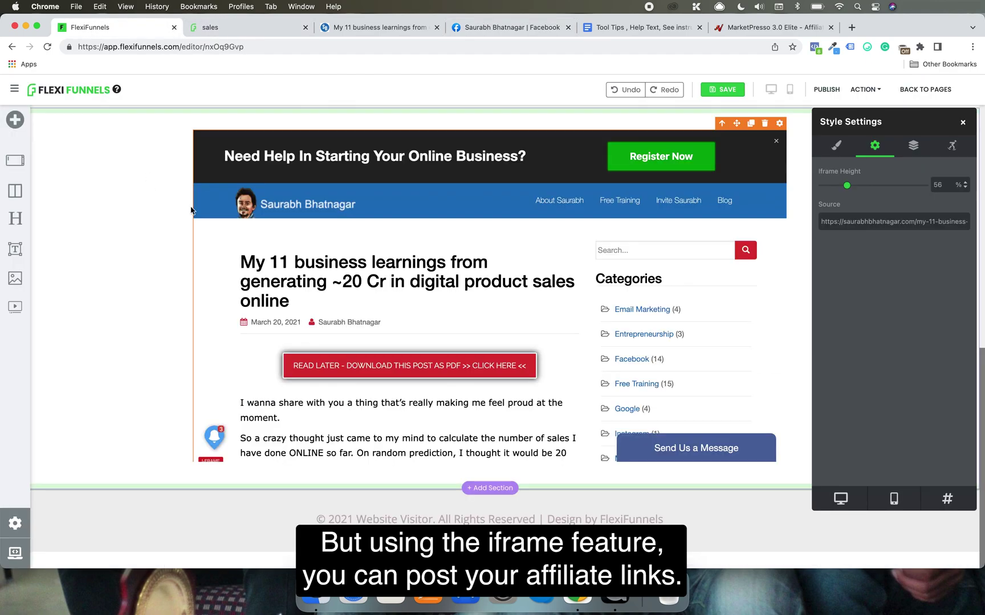
click(962, 122)
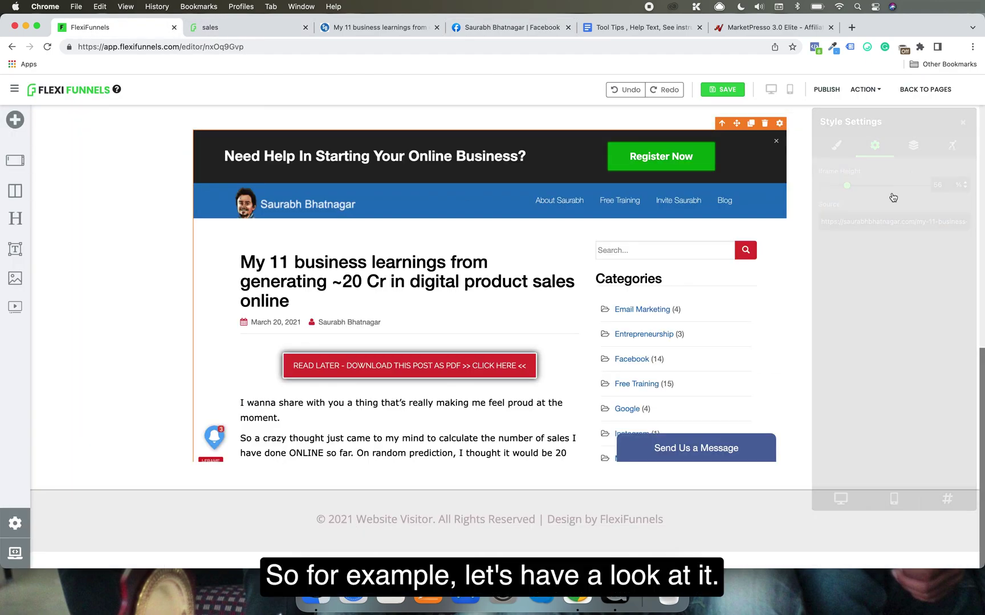
scroll(877, 223, up, 3)
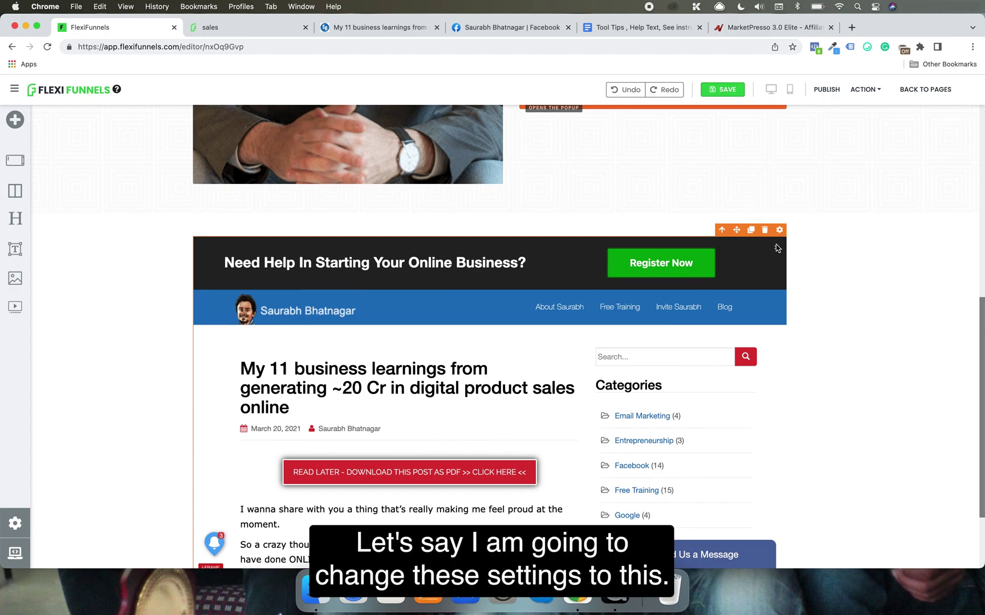
click(779, 230)
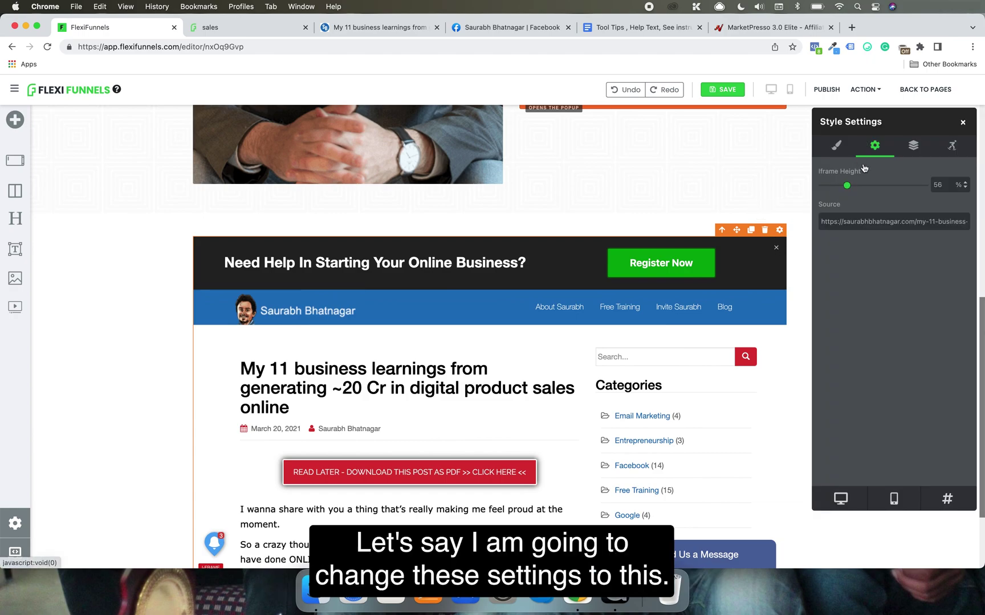
triple_click(846, 221)
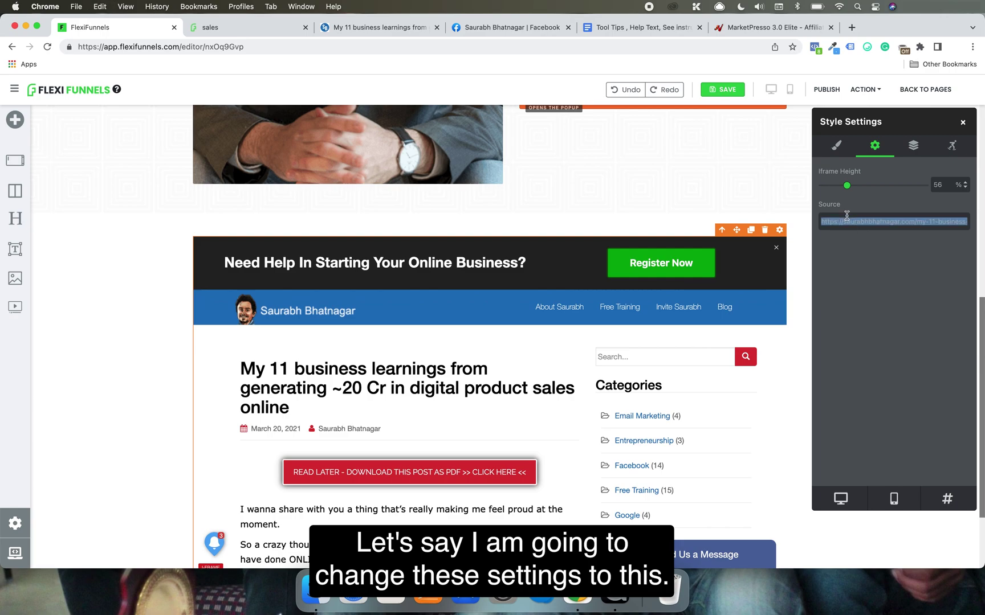
key(super+v)
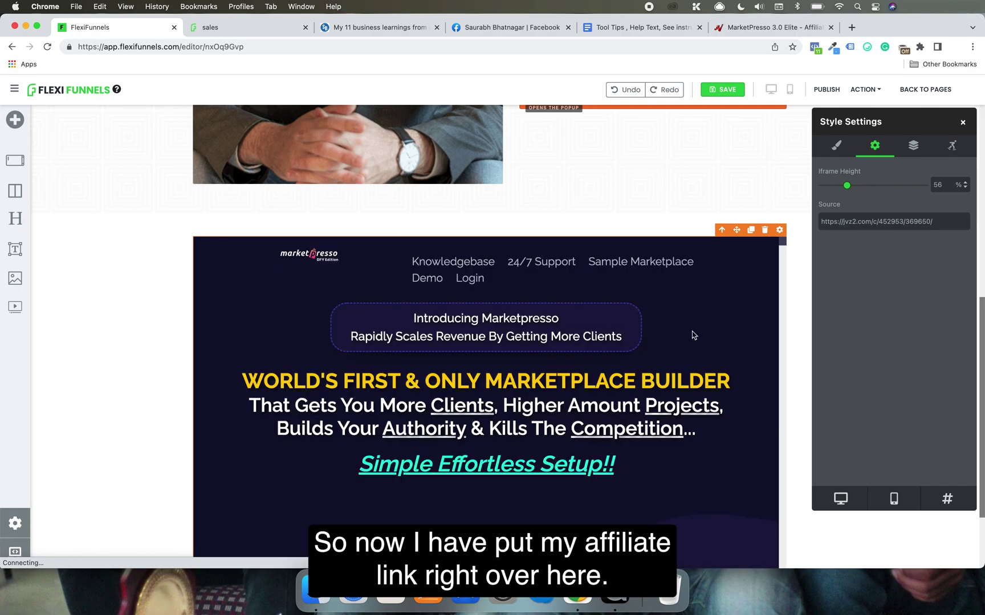
scroll(657, 339, down, 3)
scroll(657, 339, up, 3)
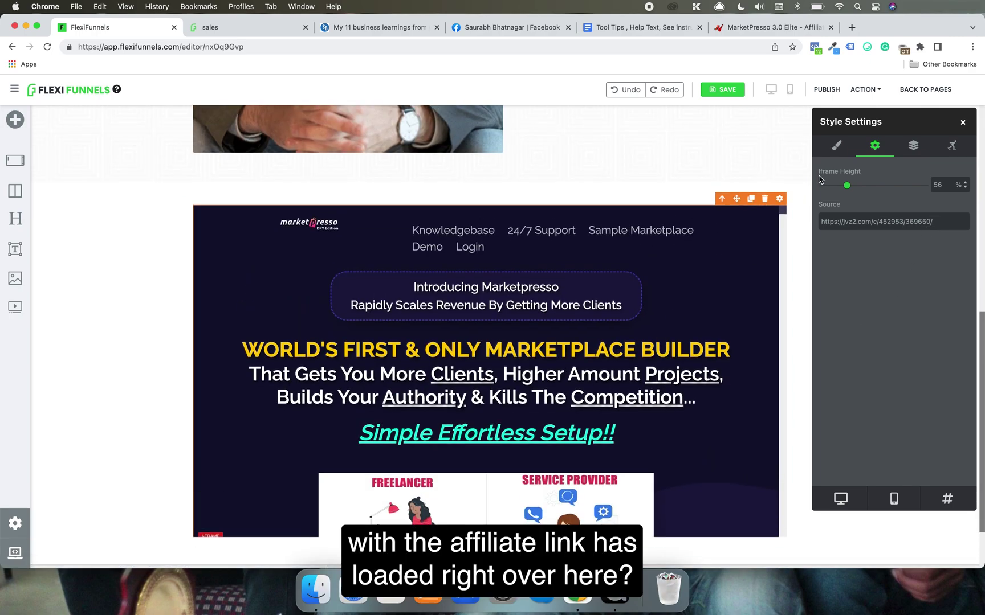
click(962, 124)
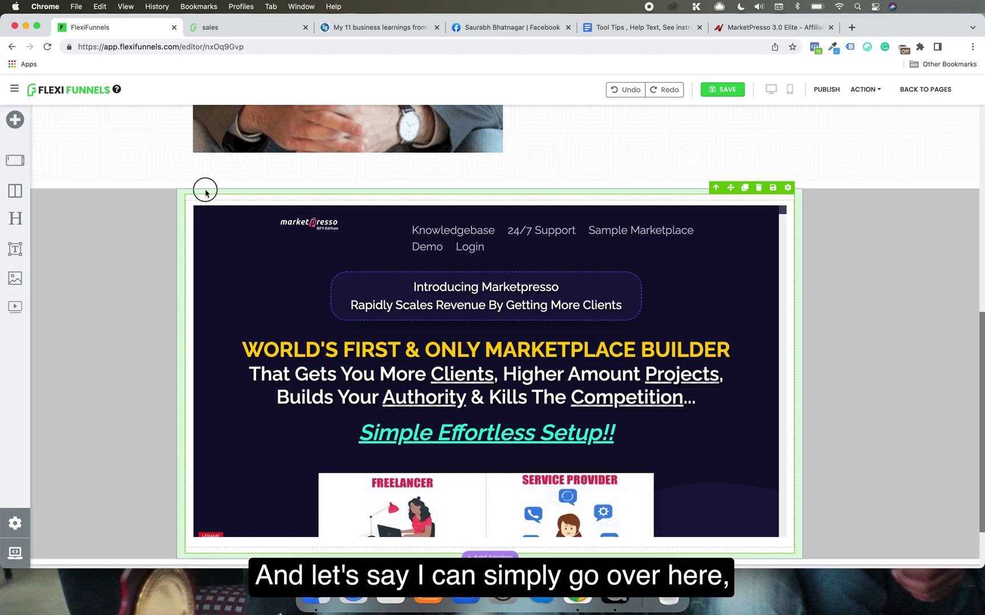
Set the iframe section's Section Width to Full Width.
click(795, 182)
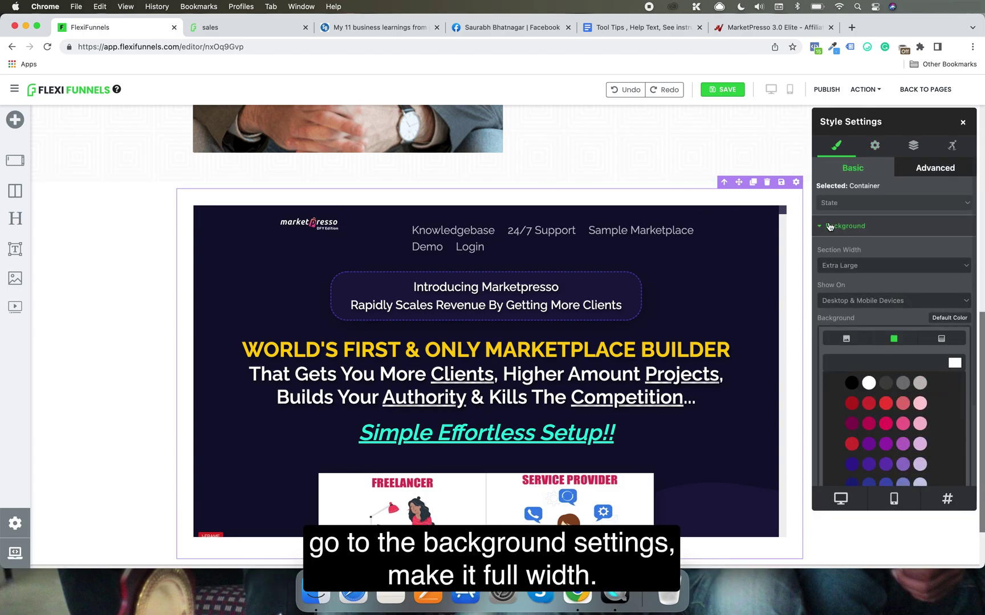
click(840, 265)
click(842, 255)
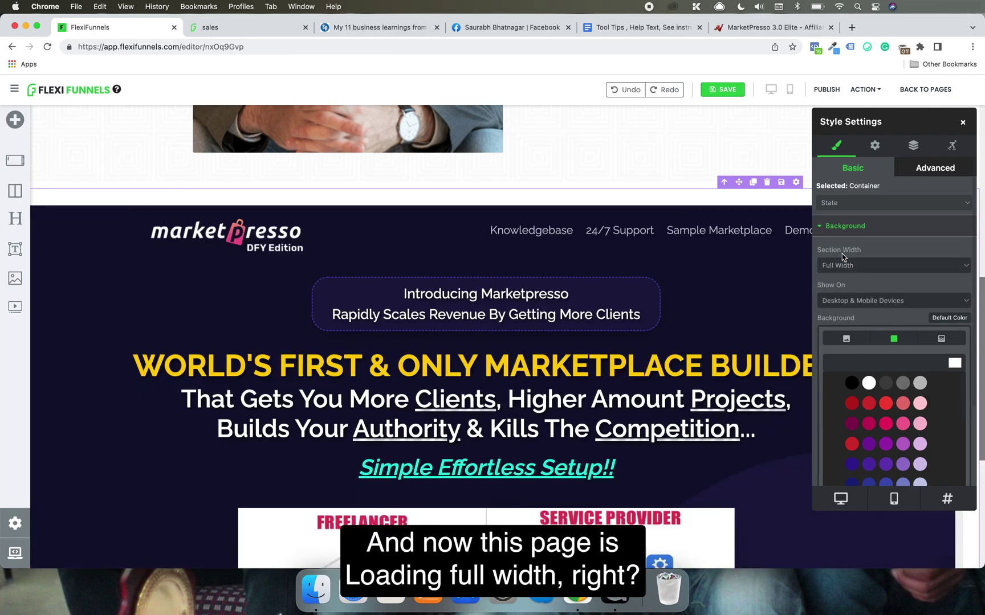
click(963, 122)
scroll(853, 254, down, 3)
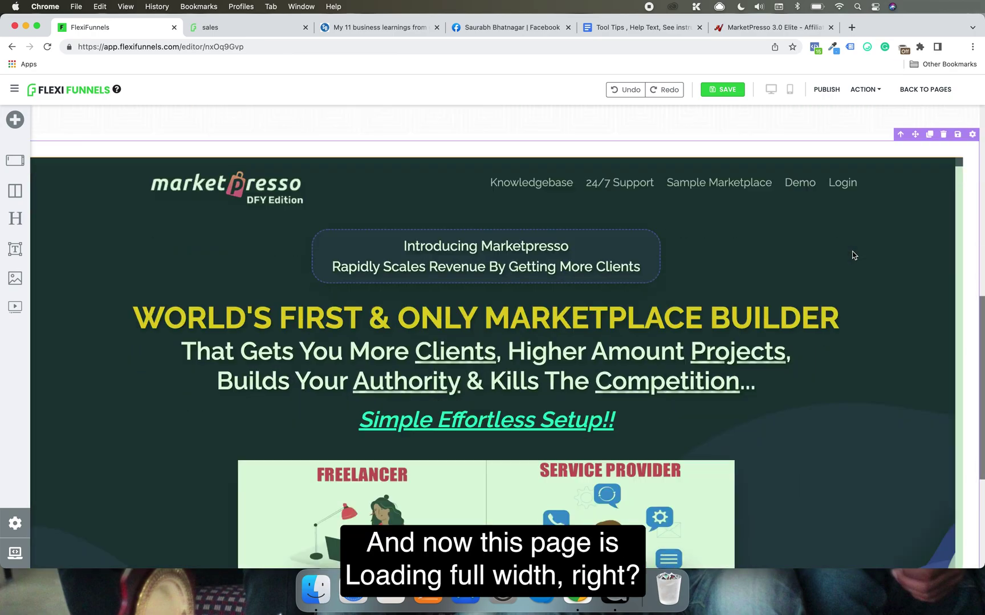
scroll(853, 255, down, 3)
scroll(853, 254, up, 6)
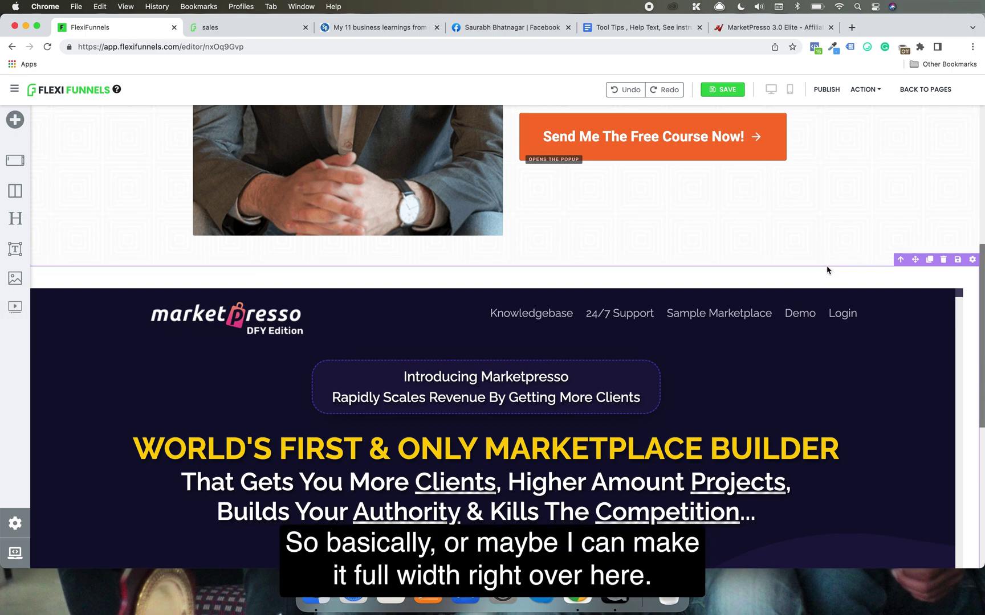
Review the outer section's style settings, collapsing the Background group, and close them.
click(972, 265)
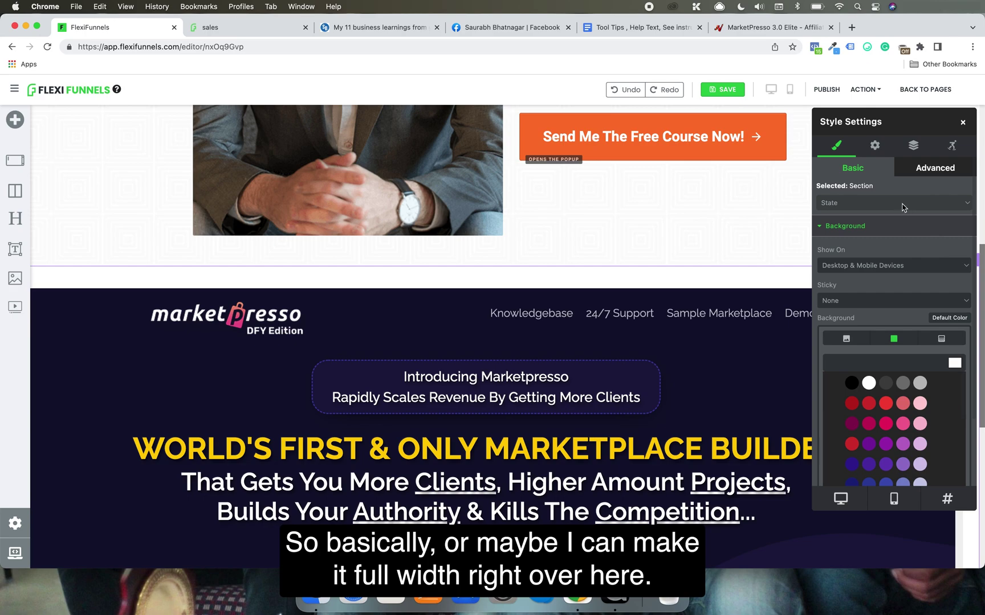
click(847, 233)
click(963, 121)
scroll(888, 313, down, 8)
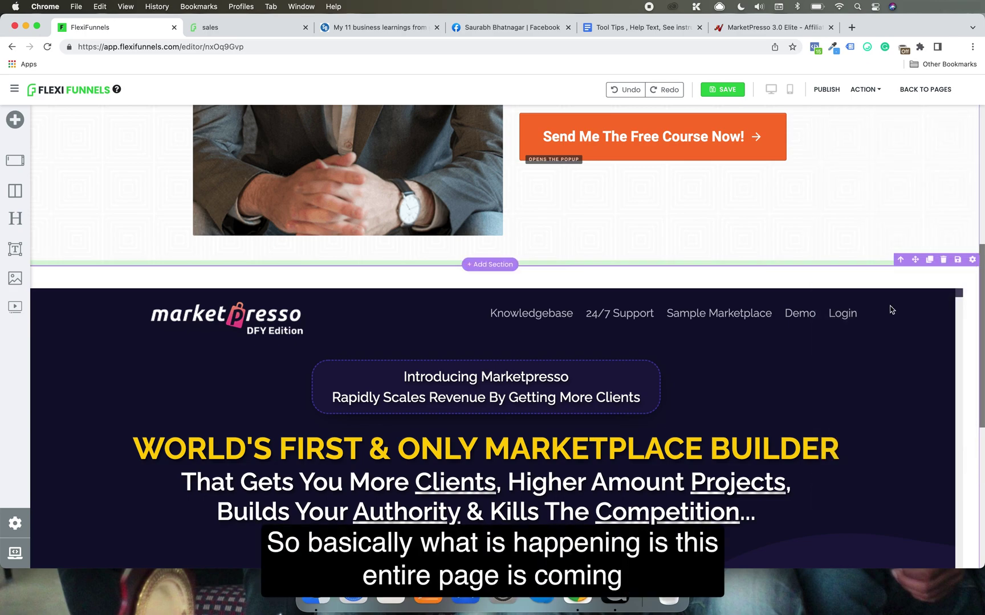
scroll(887, 323, down, 2)
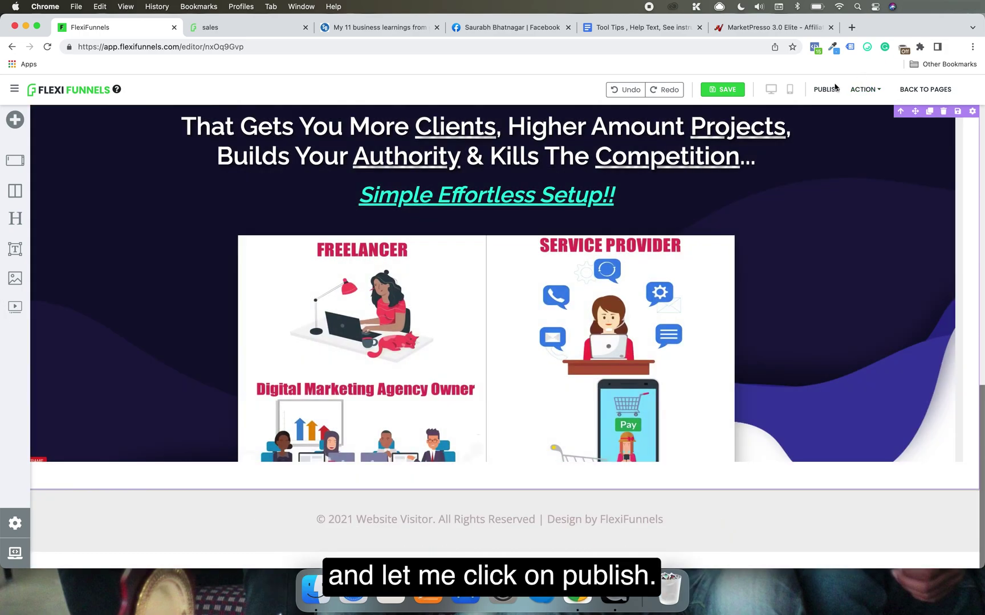
Publish the page and delete the top HOW TO BRING section.
click(833, 89)
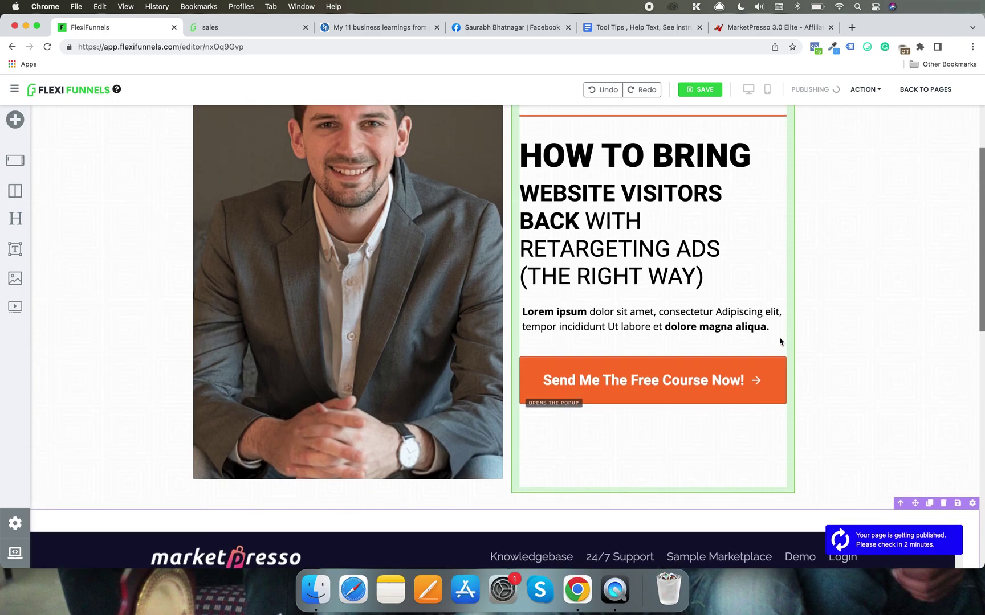
scroll(146, 244, up, 1)
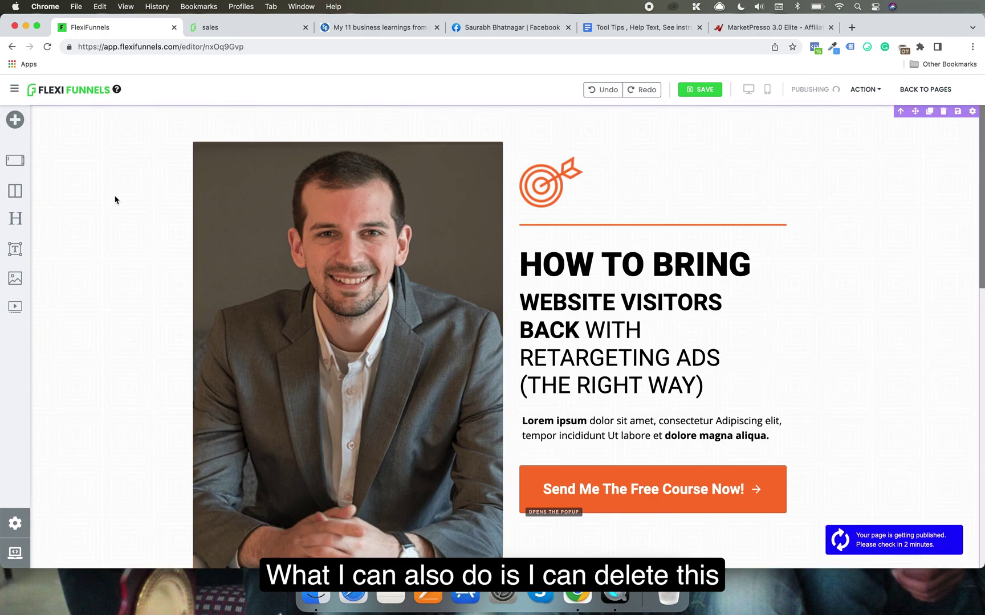
click(943, 111)
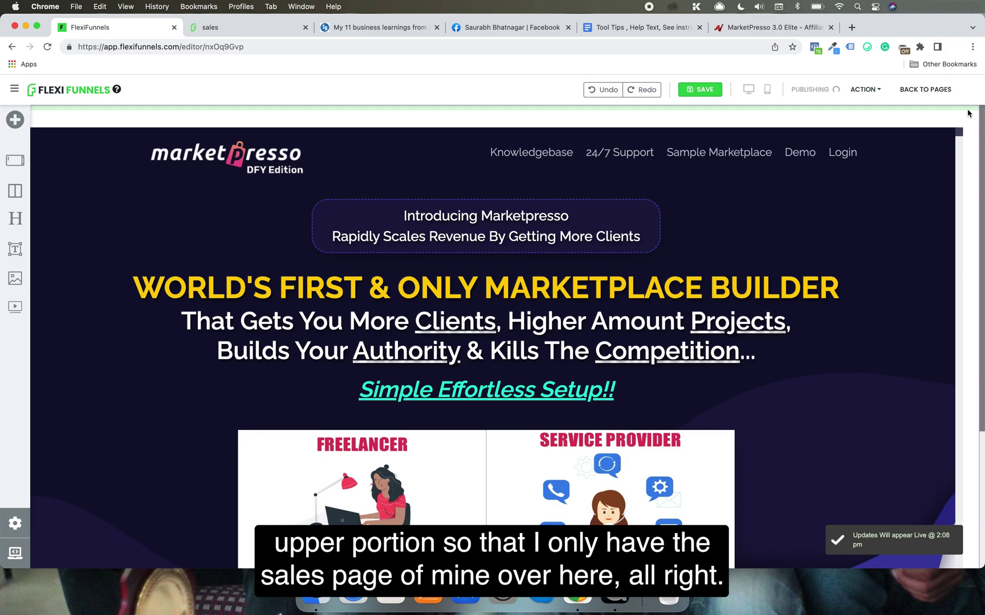
scroll(969, 327, down, 5)
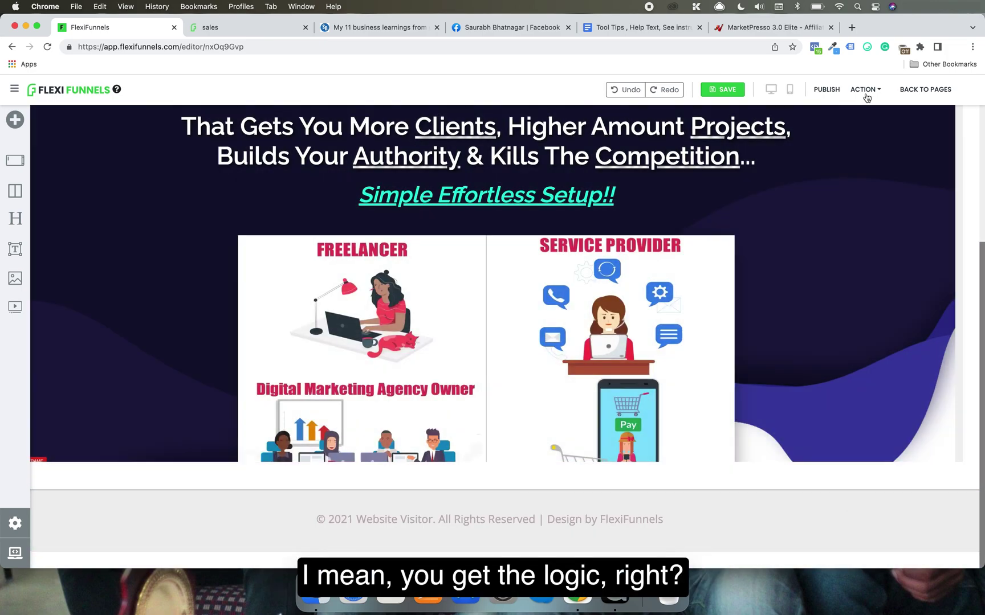
Open the Published URL from ACTION, republish the page, and view the live tab.
click(864, 90)
click(833, 113)
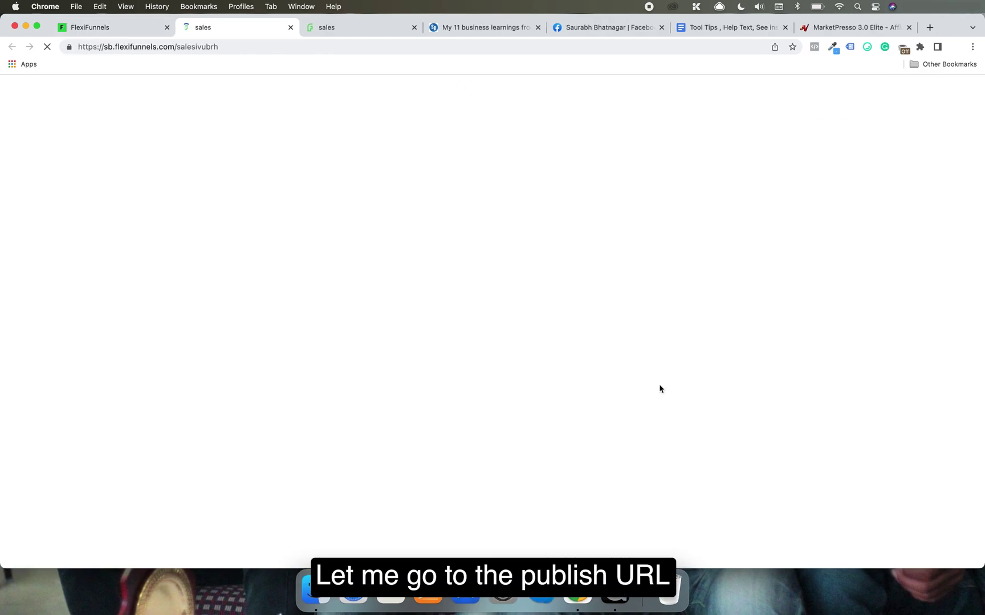
click(138, 26)
click(819, 91)
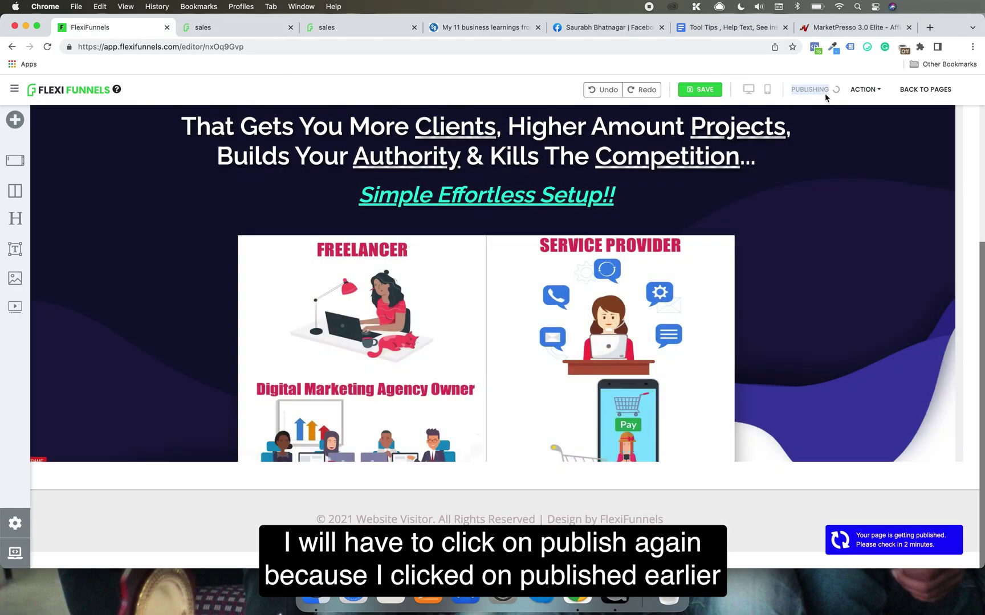
click(227, 29)
scroll(357, 225, down, 10)
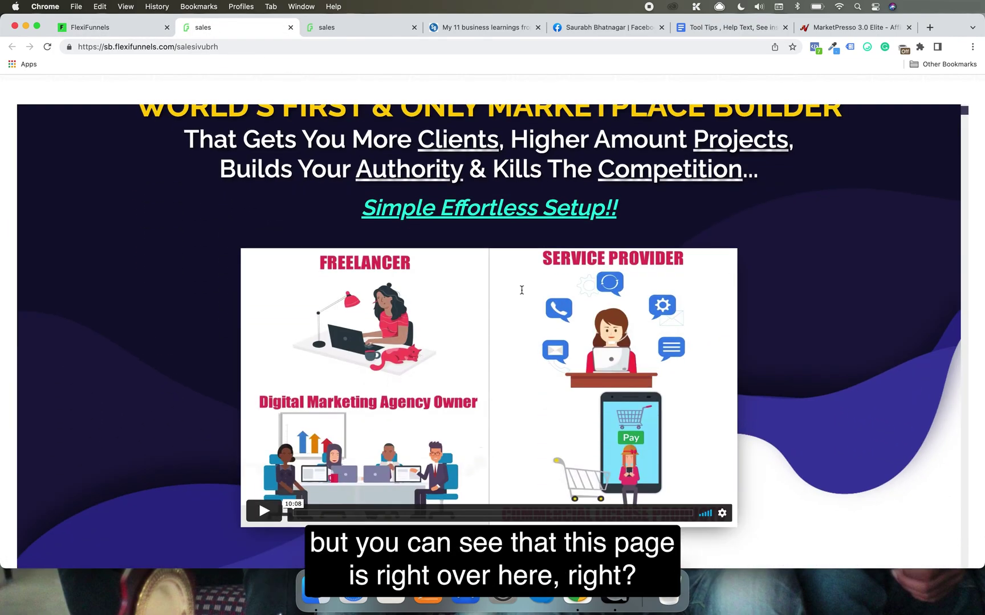
Scroll the live sales page, then reload it from the address bar.
scroll(521, 290, down, 15)
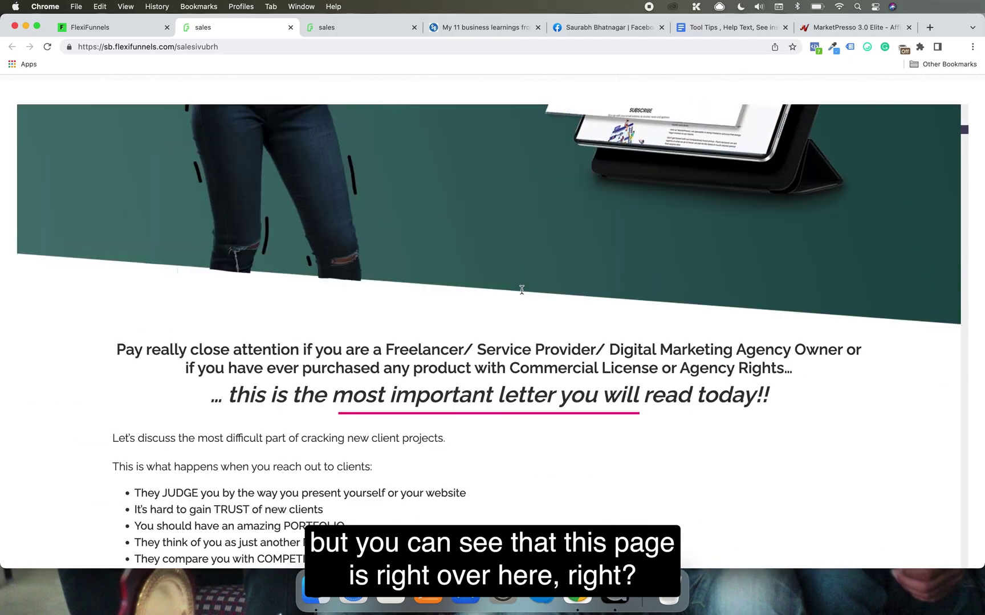
scroll(521, 290, down, 20)
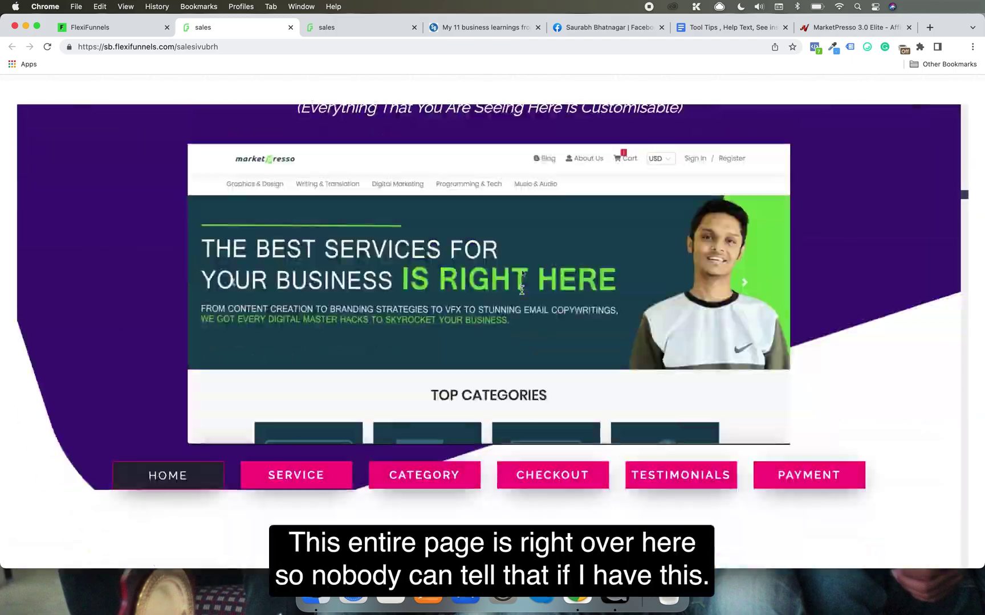
scroll(521, 290, down, 20)
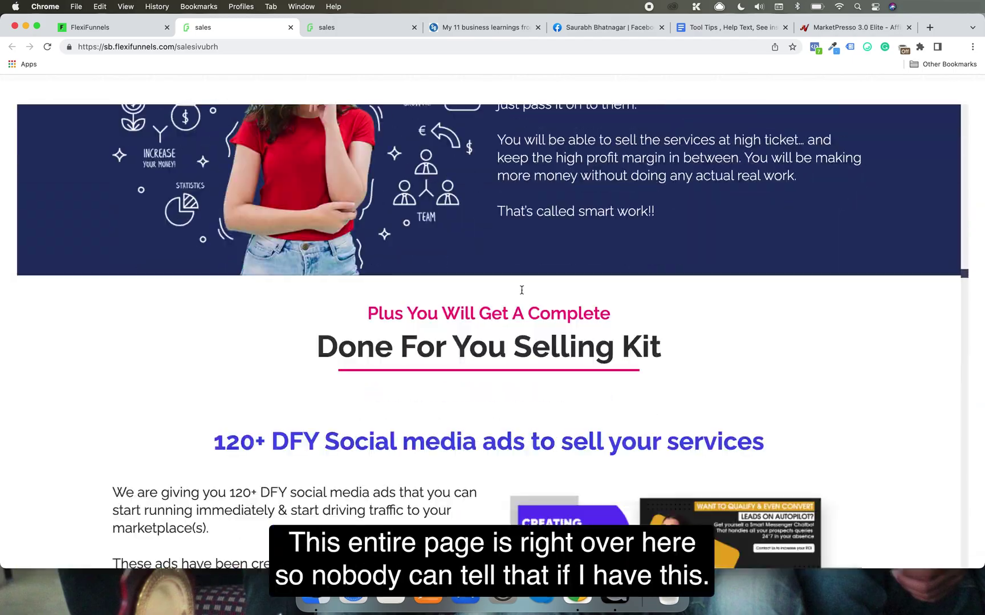
scroll(521, 290, down, 20)
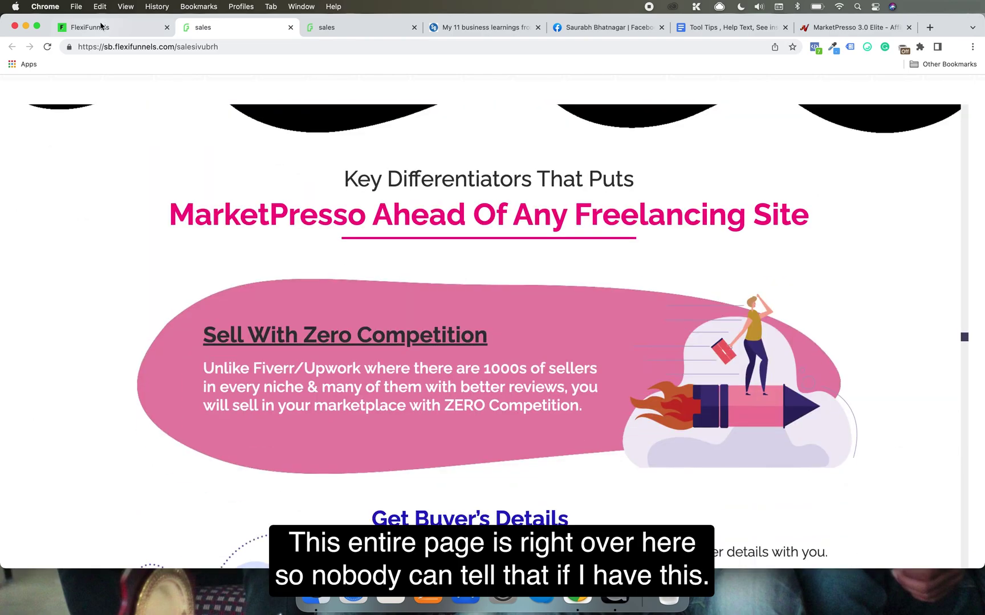
click(101, 26)
click(235, 28)
click(238, 42)
key(Return)
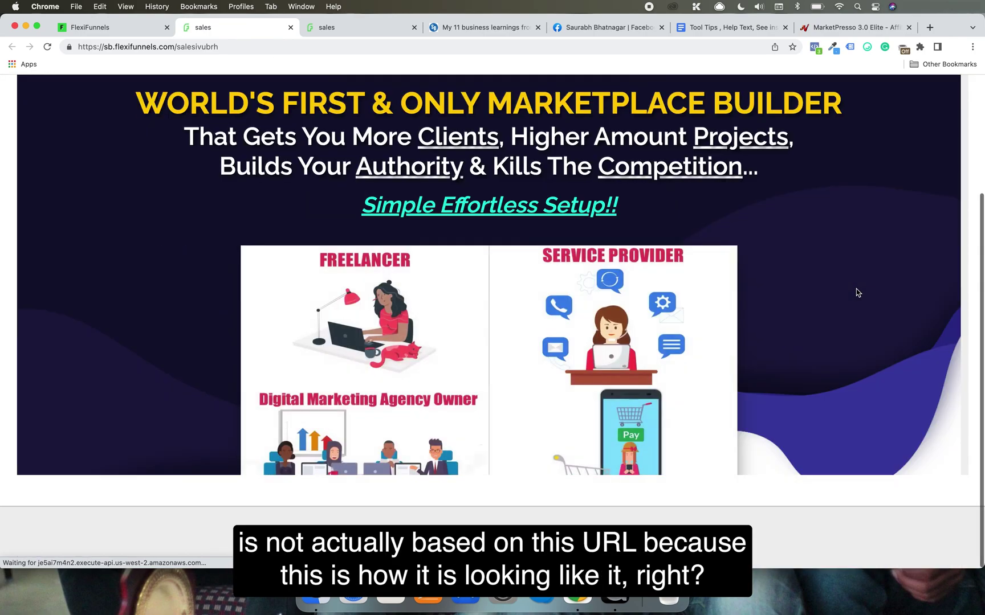
Scroll the reloaded page down to the embedded $47.00 Buy Now offer and coupon line.
scroll(857, 293, down, 15)
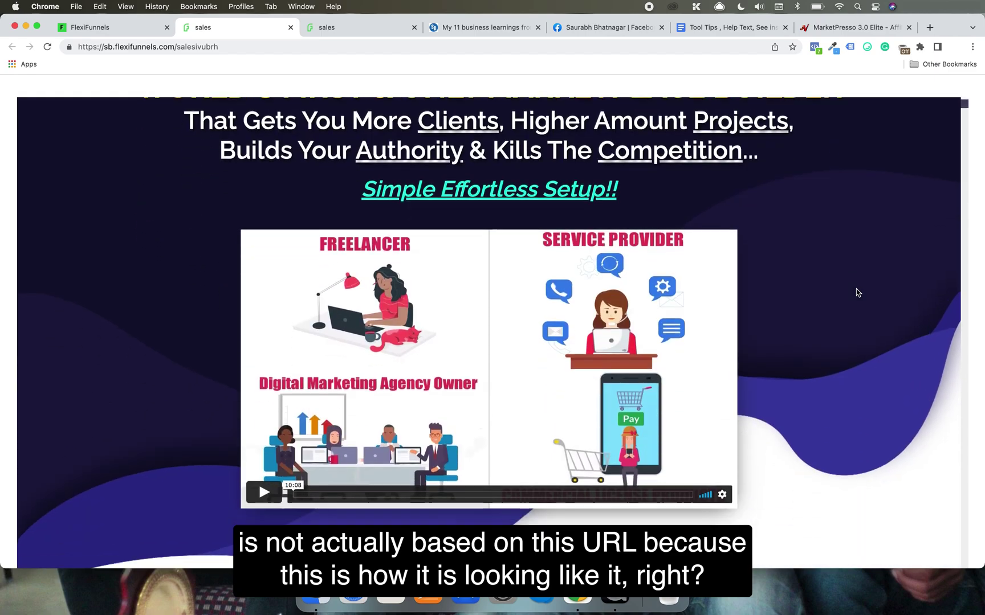
scroll(856, 292, down, 20)
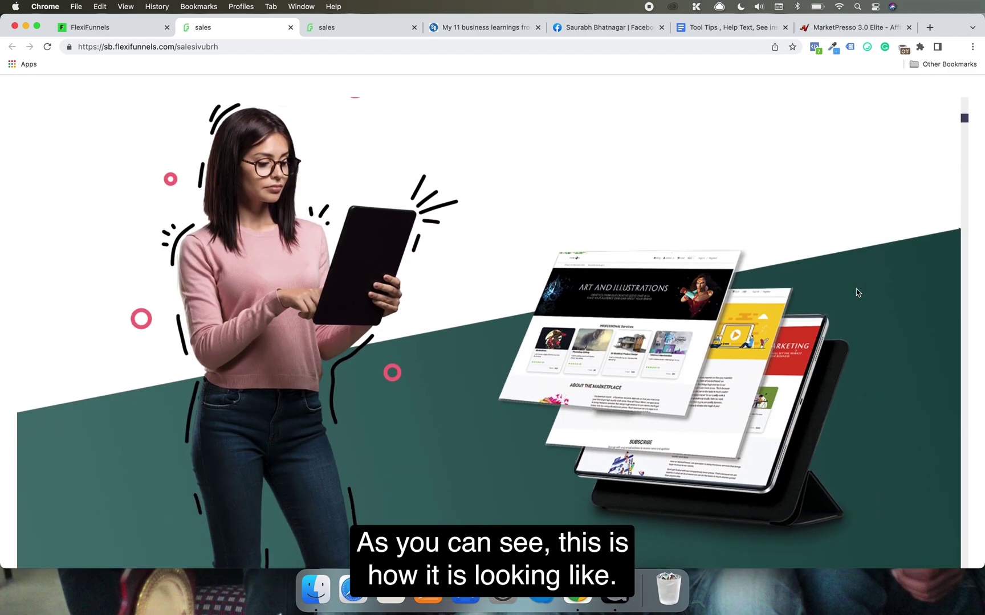
scroll(857, 292, down, 20)
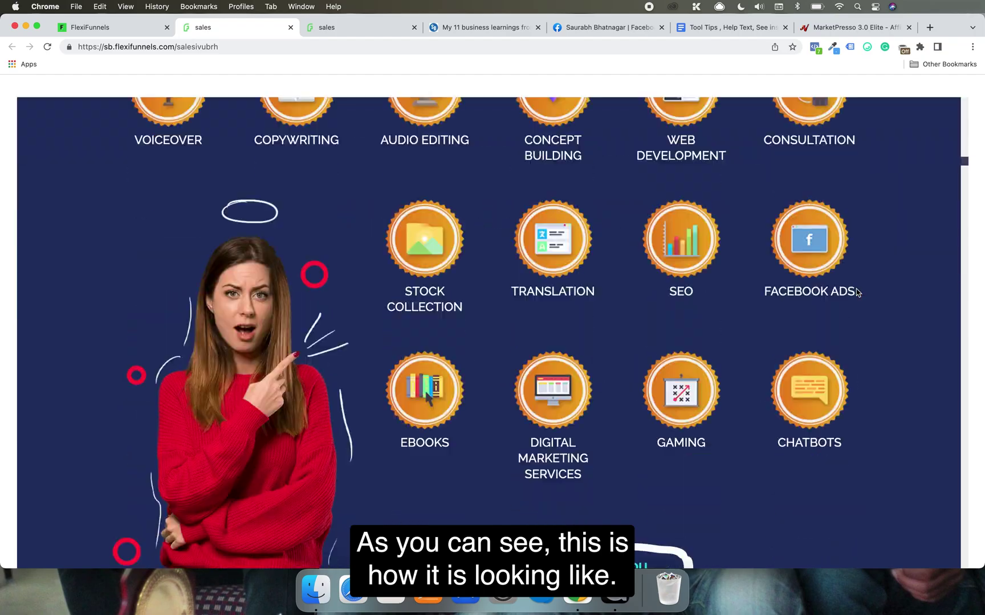
scroll(857, 293, down, 20)
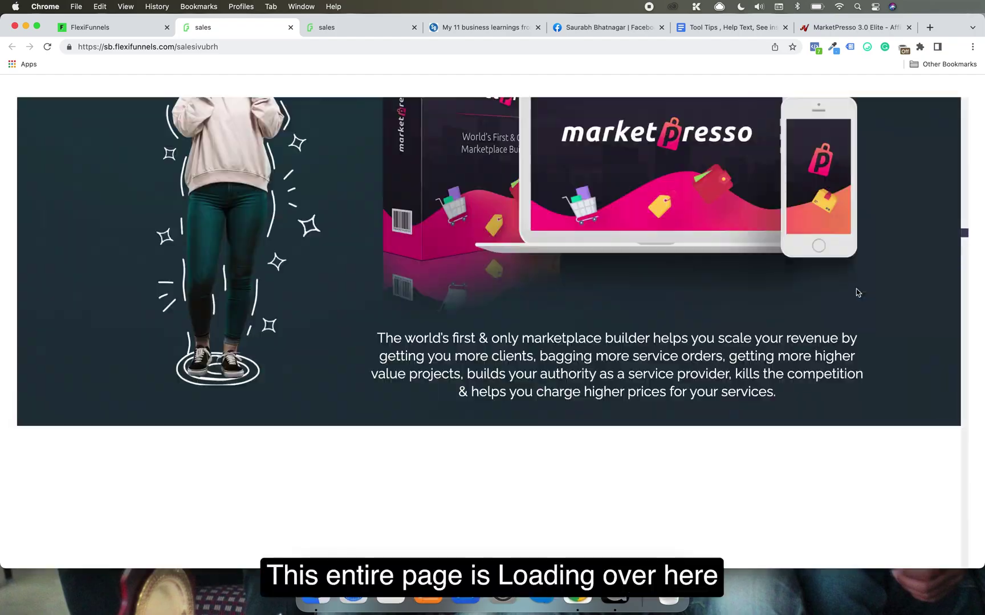
scroll(857, 293, down, 20)
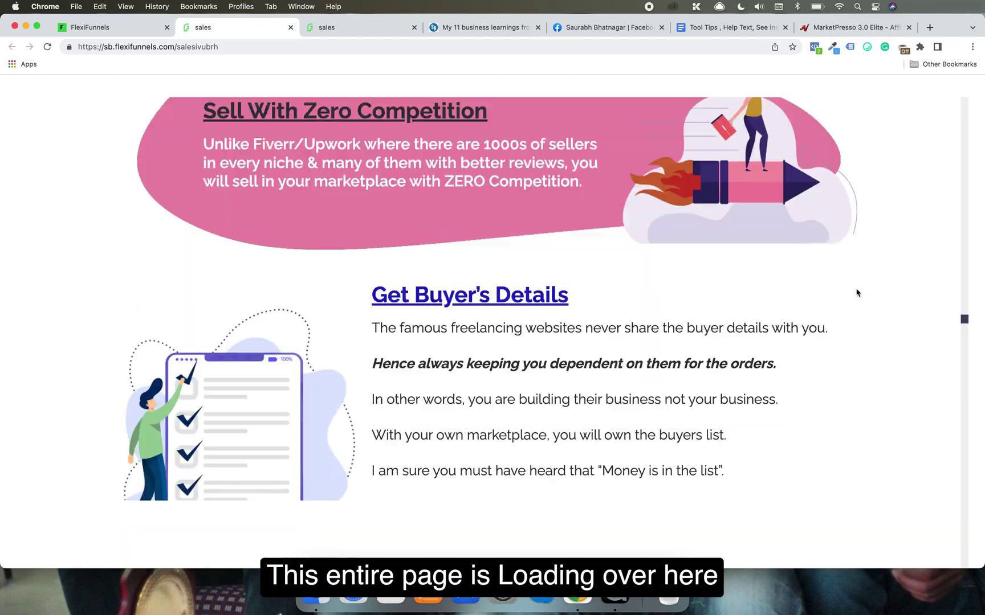
scroll(857, 292, down, 20)
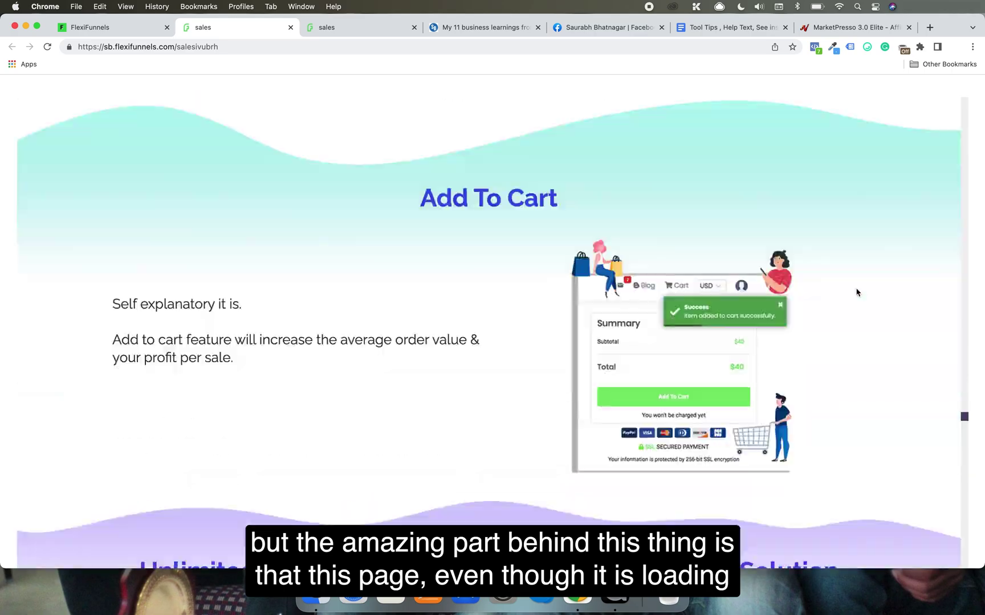
scroll(857, 293, down, 10)
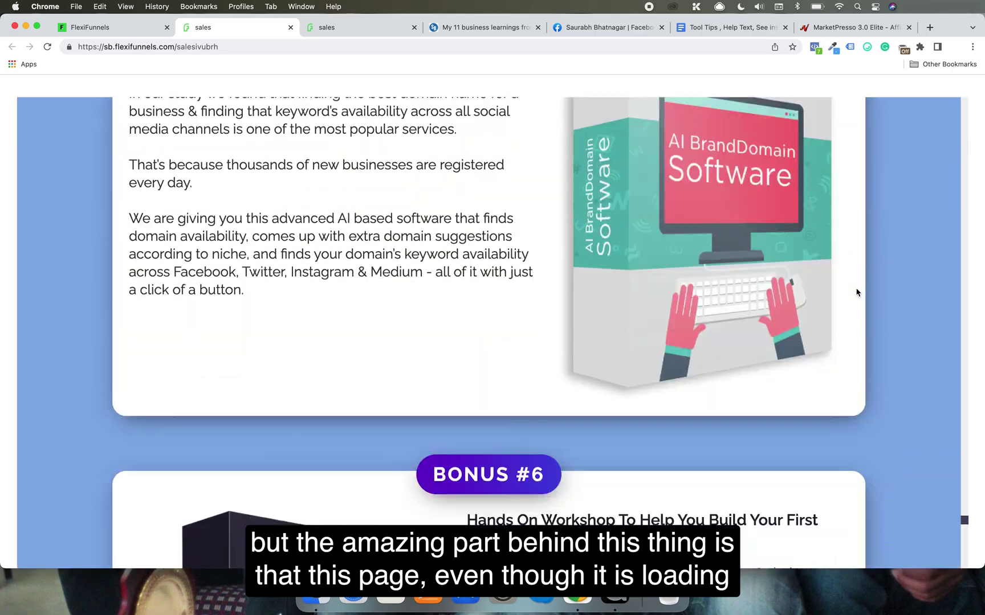
click(209, 46)
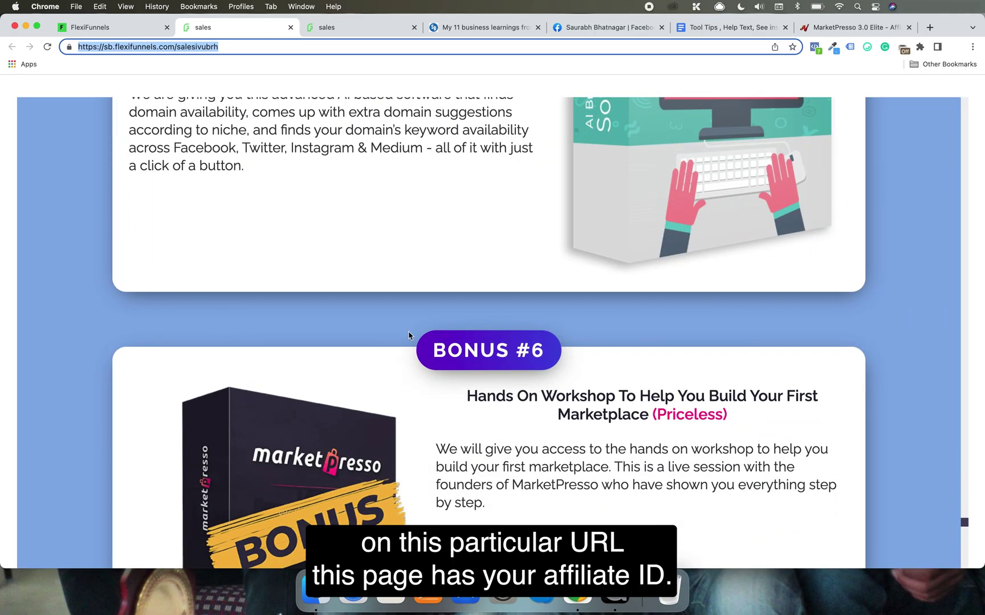
scroll(408, 335, up, 15)
scroll(408, 335, down, 8)
scroll(409, 336, down, 20)
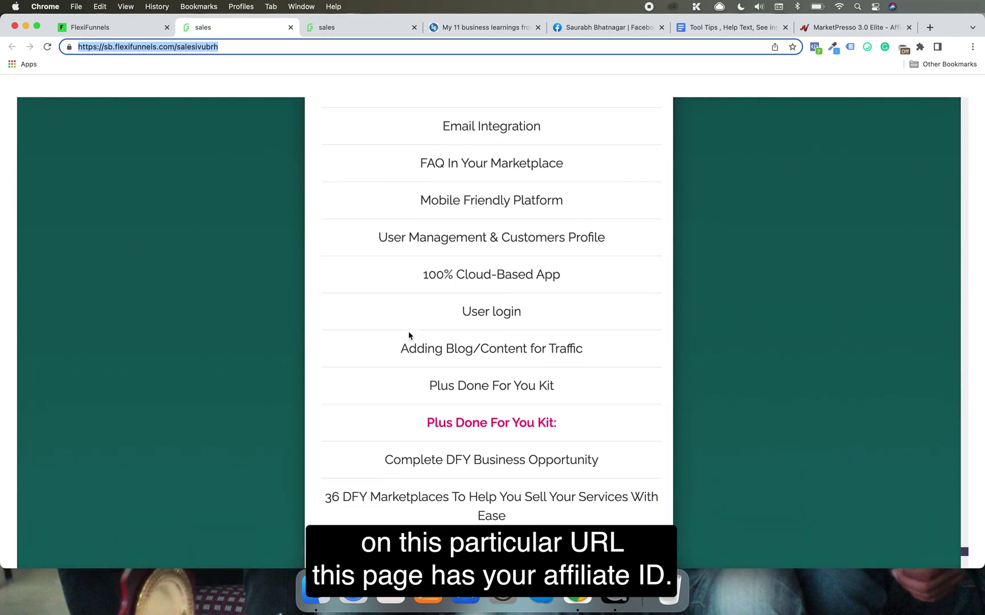
scroll(409, 335, down, 1)
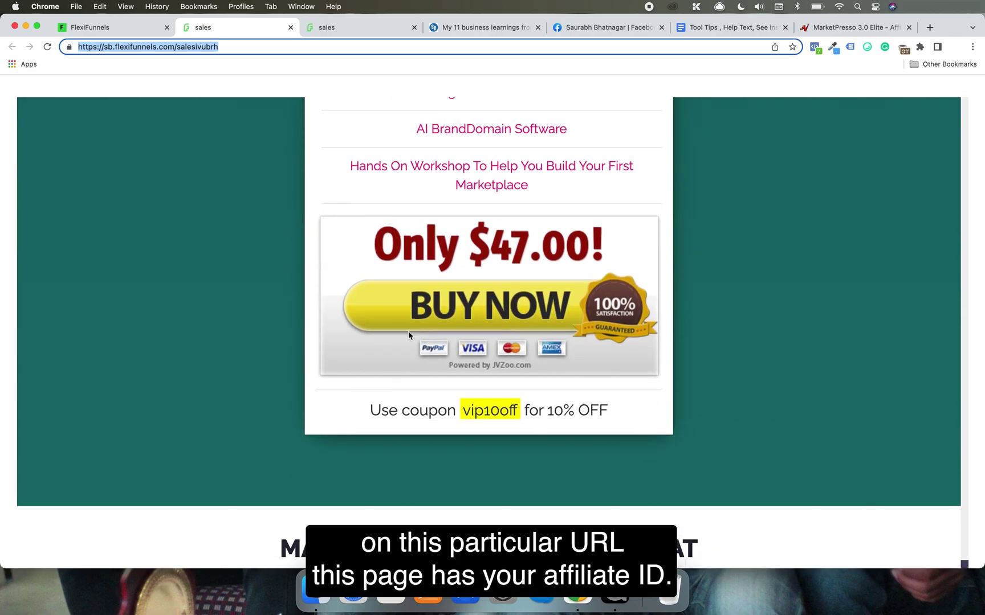
click(496, 313)
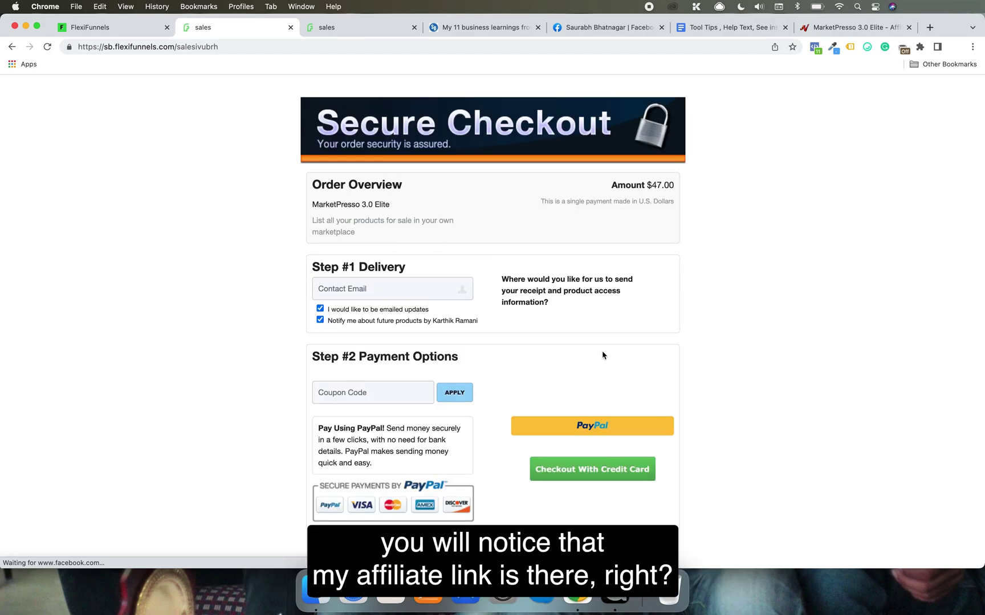
scroll(603, 355, down, 5)
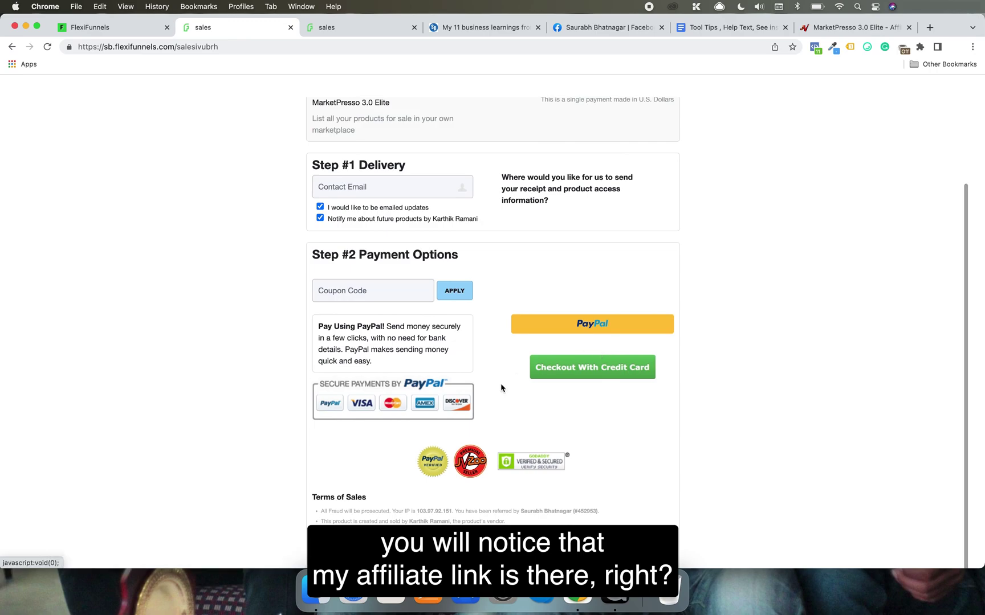
drag(495, 469, 474, 459)
click(478, 466)
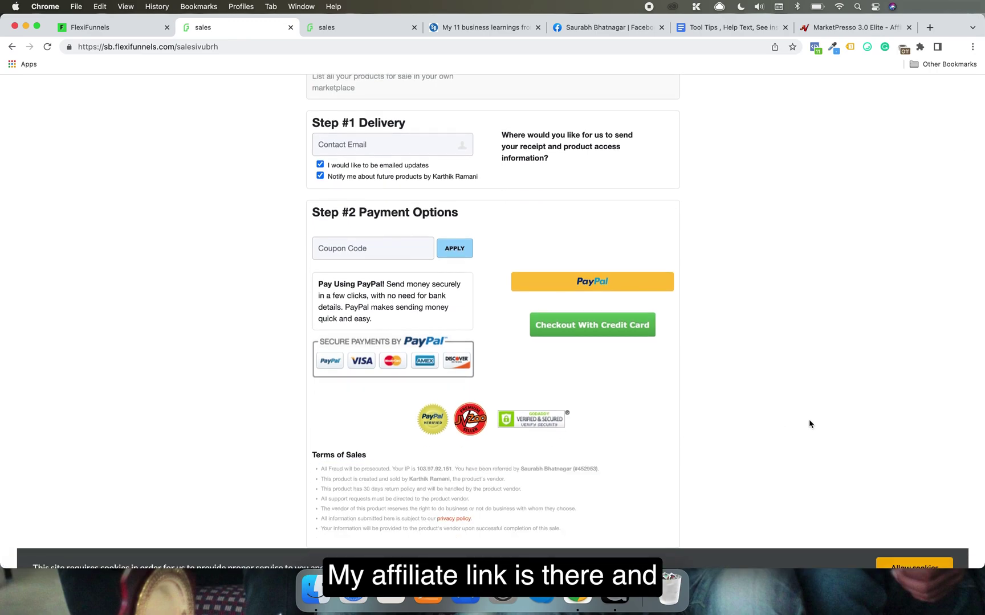
scroll(810, 424, up, 5)
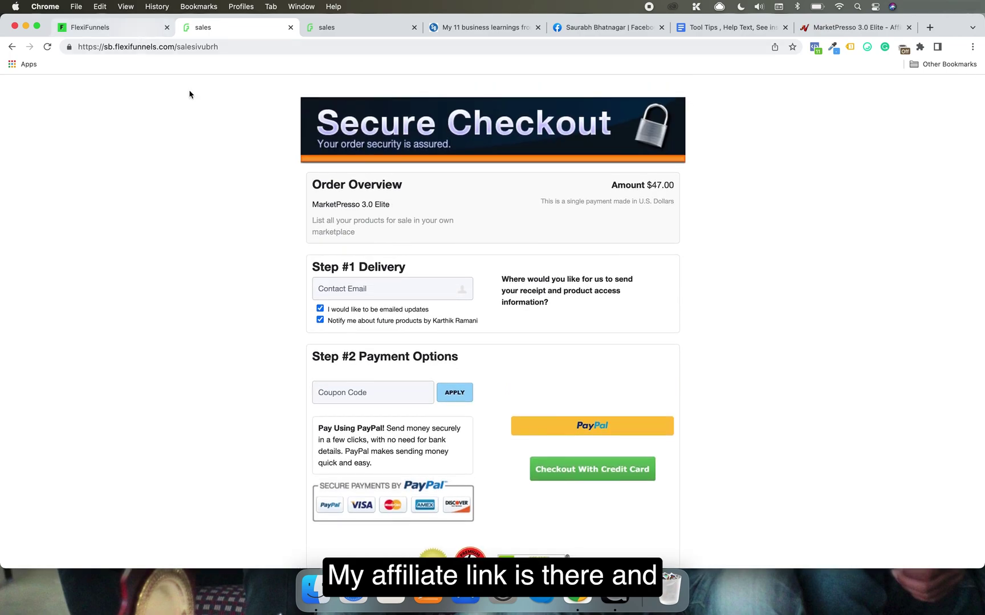
click(17, 48)
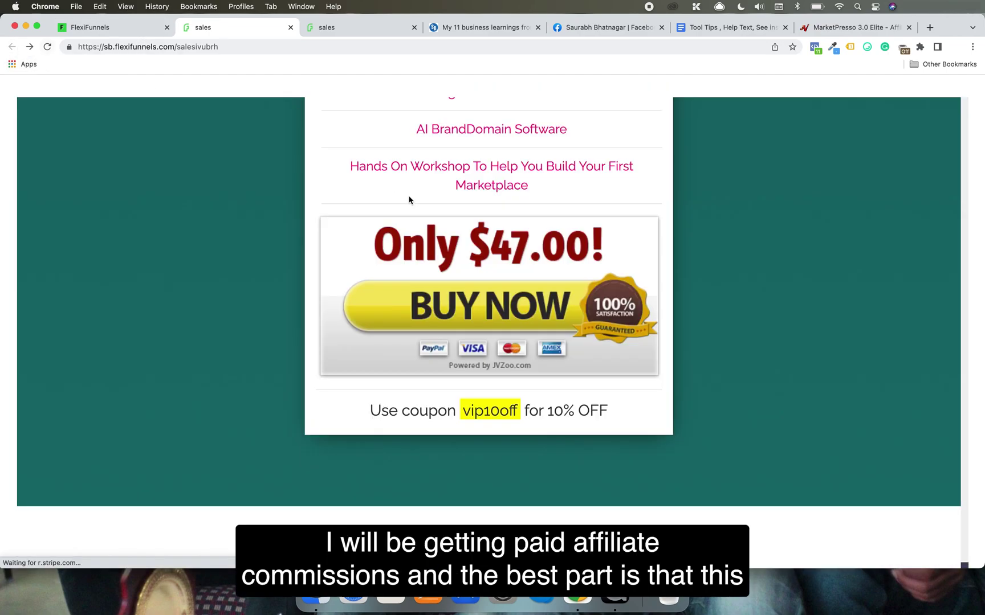
Copy the sb.flexifunnels.com/salesivubrh address and post it on the Facebook profile with its link preview.
click(155, 46)
key(super+c)
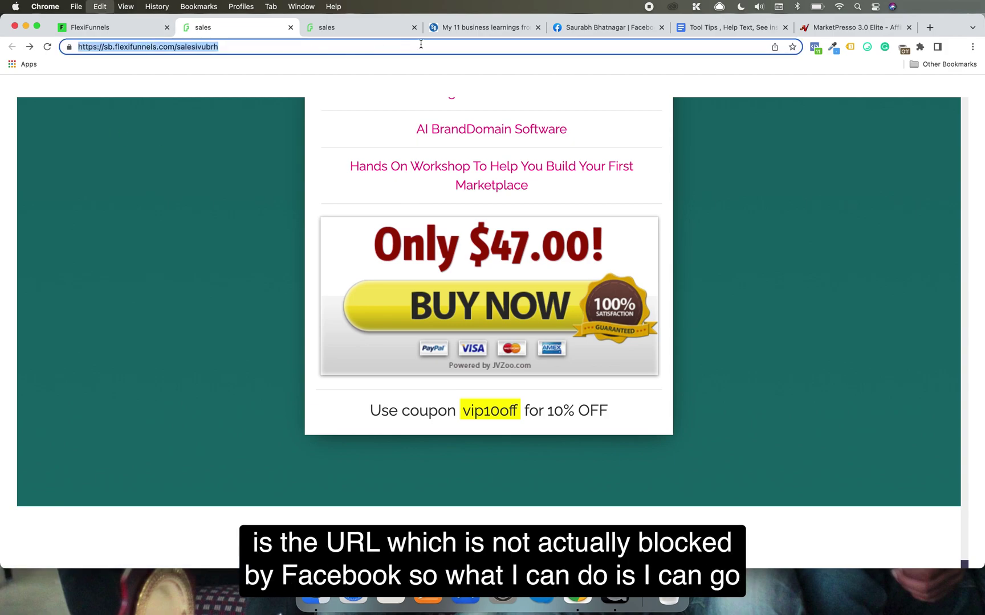
click(605, 27)
scroll(597, 473, down, 3)
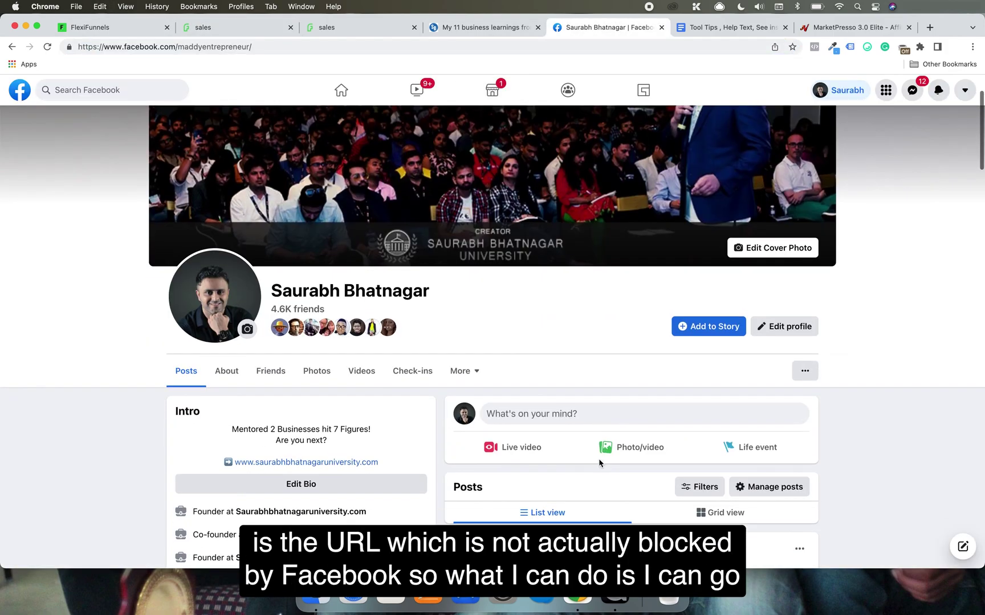
click(567, 409)
key(super+v)
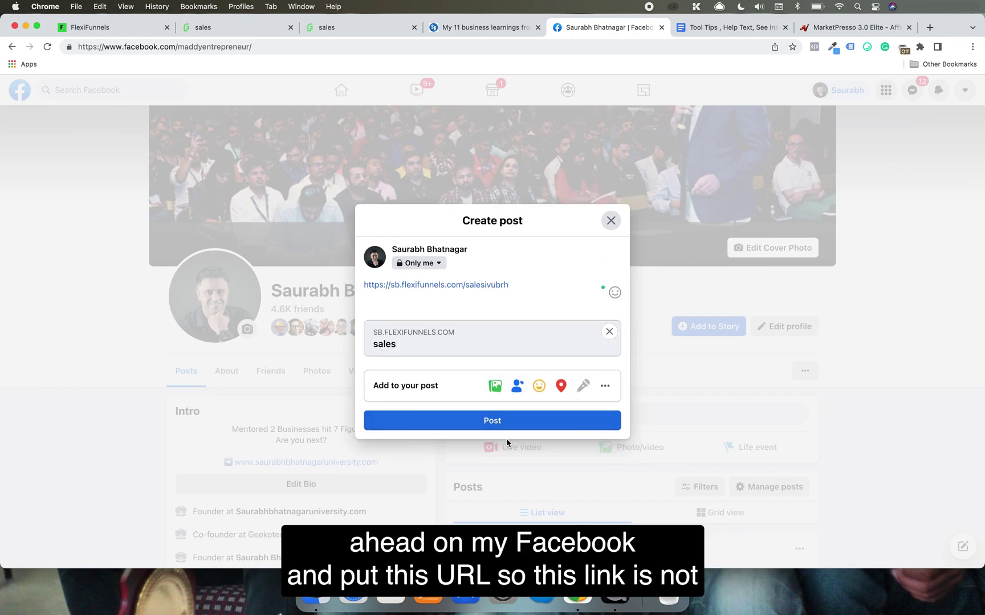
click(504, 425)
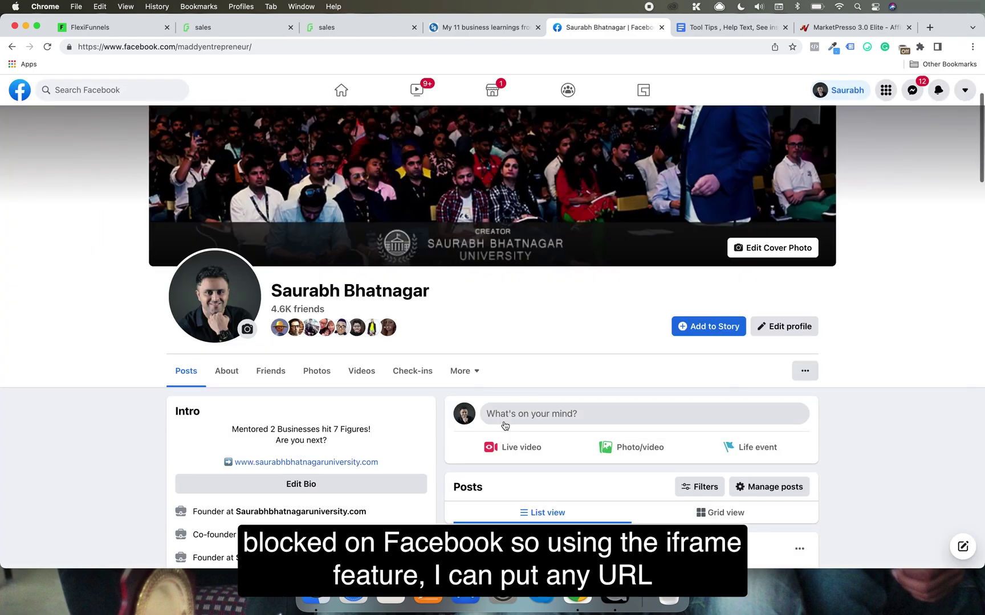
scroll(643, 328, down, 4)
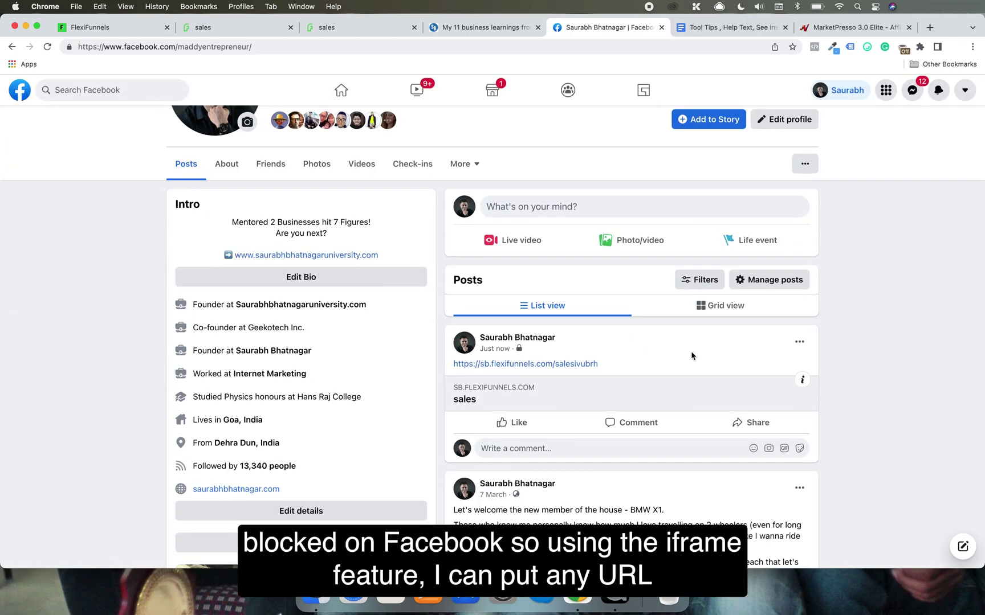
Go back via the FlexiFunnels editor to the live sales page showing the $47.00 Buy Now offer.
click(152, 33)
scroll(500, 263, up, 4)
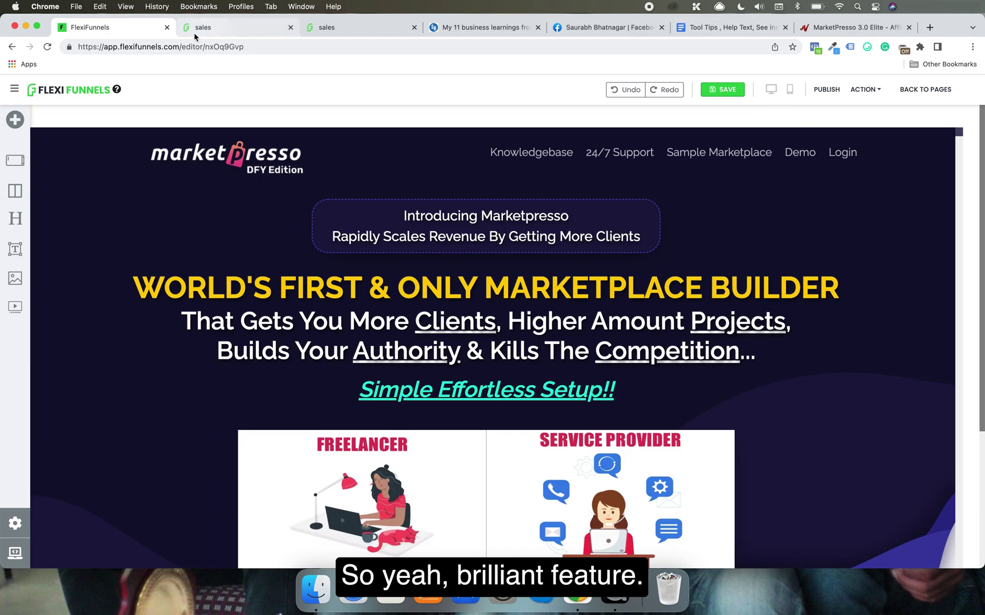
click(247, 35)
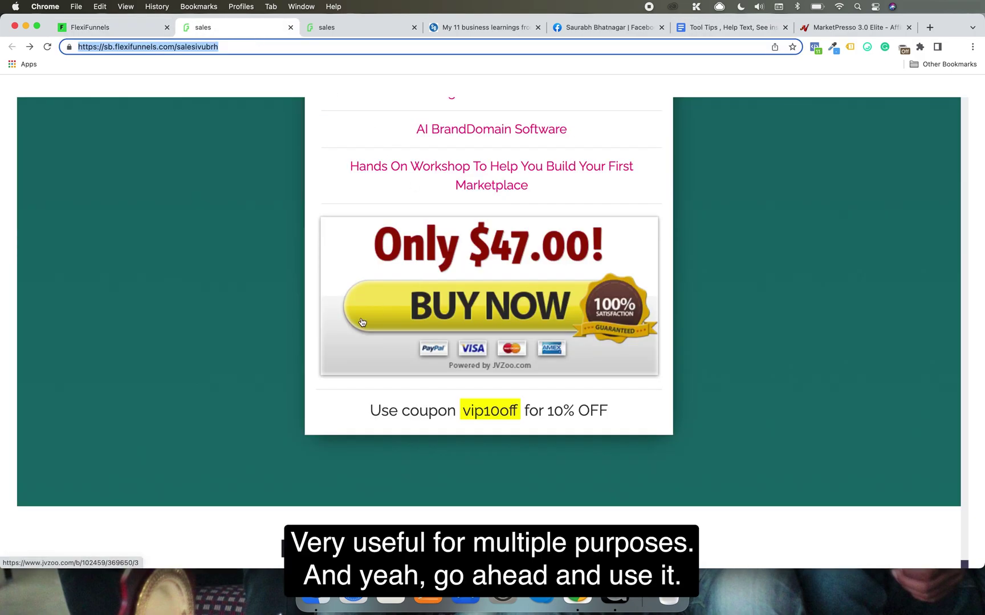